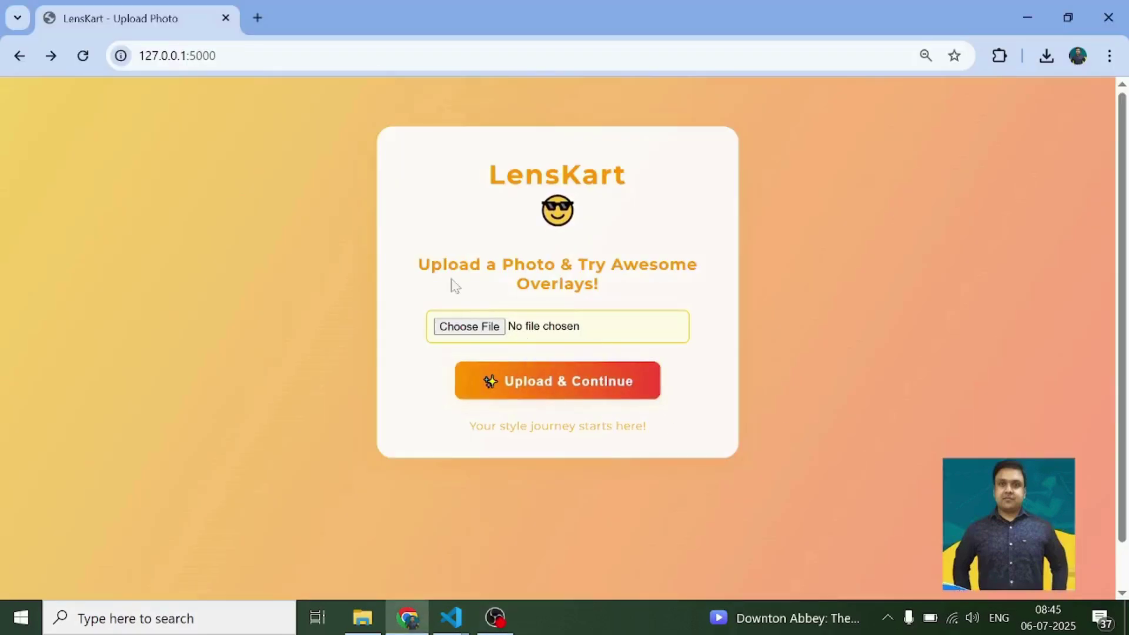
Select person1.jpg from Desktop > AI > IBM_Granite as the face photo.
click(444, 309)
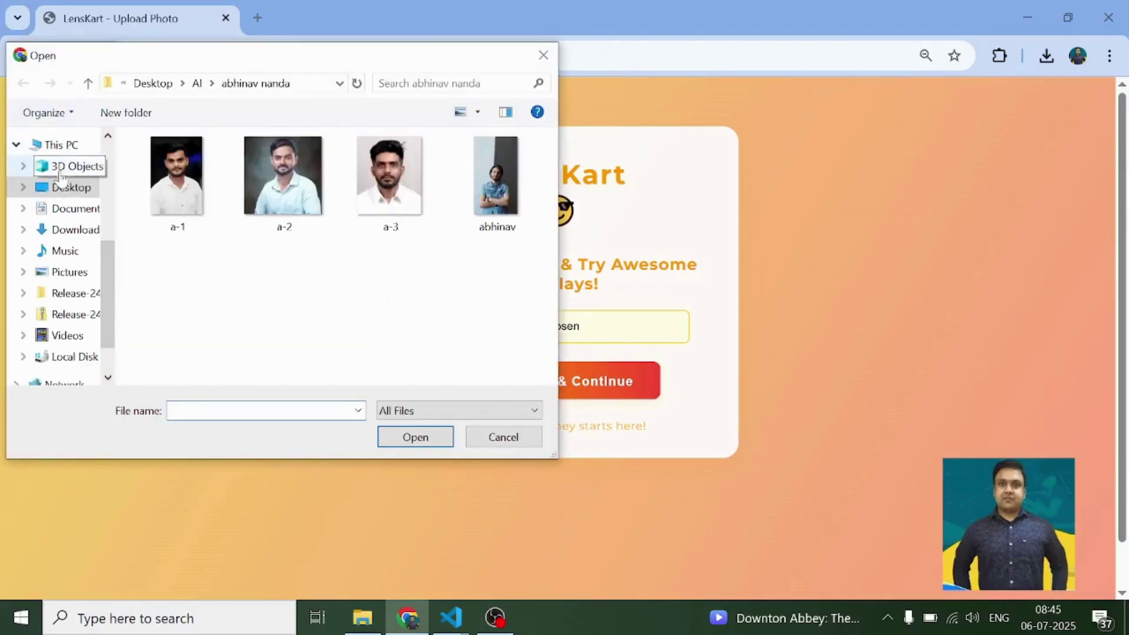
click(198, 83)
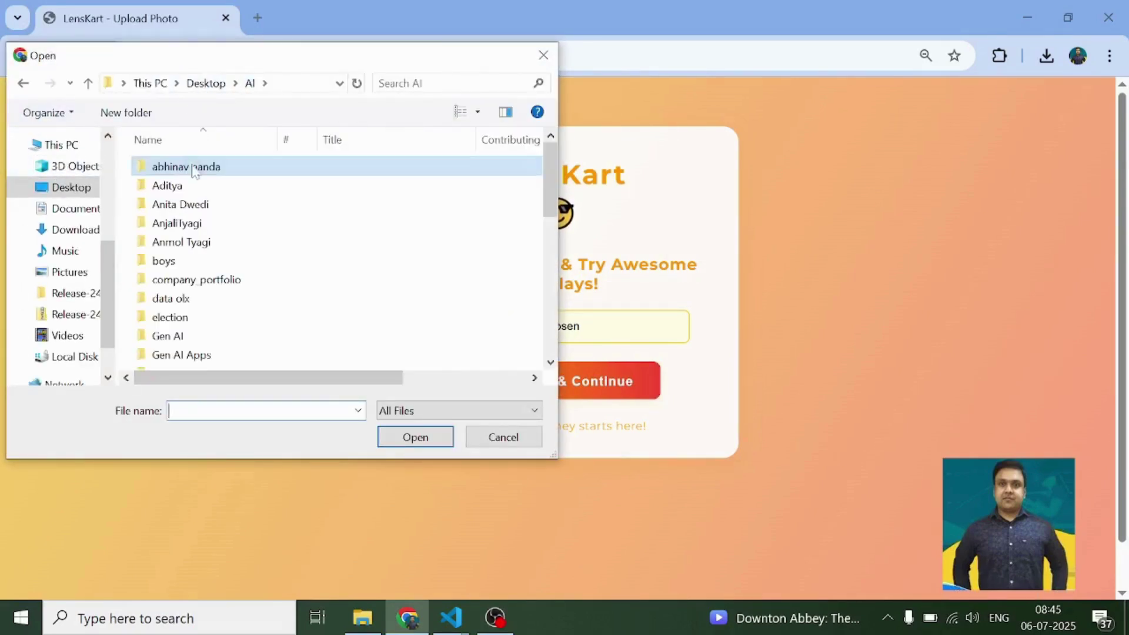
scroll(196, 233, down, 1)
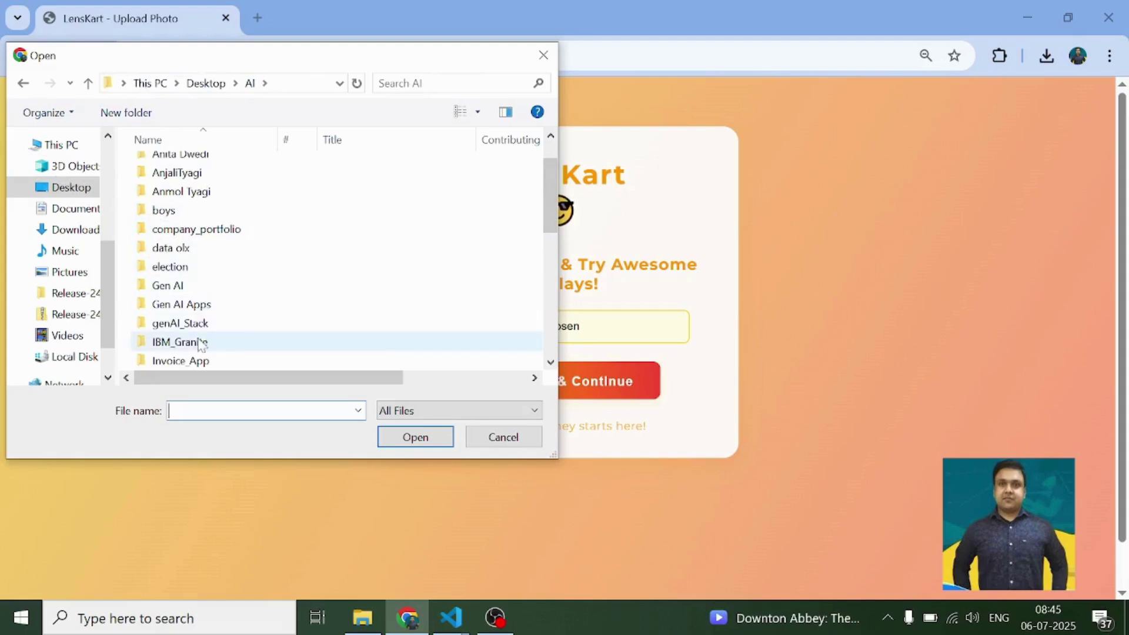
double_click(221, 343)
scroll(195, 296, down, 2)
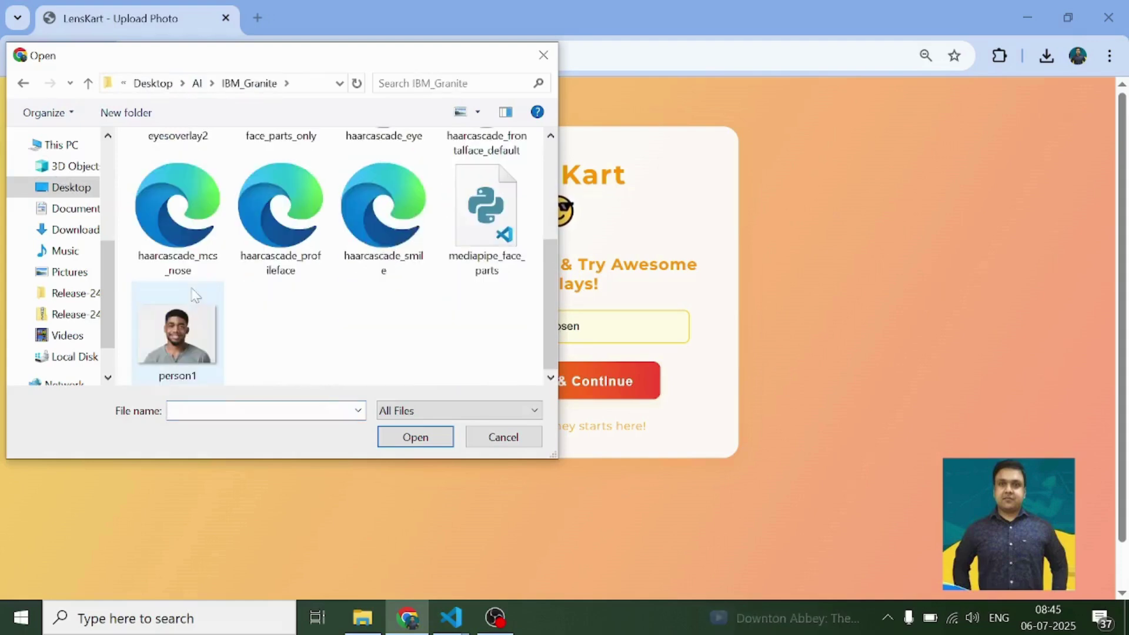
double_click(172, 353)
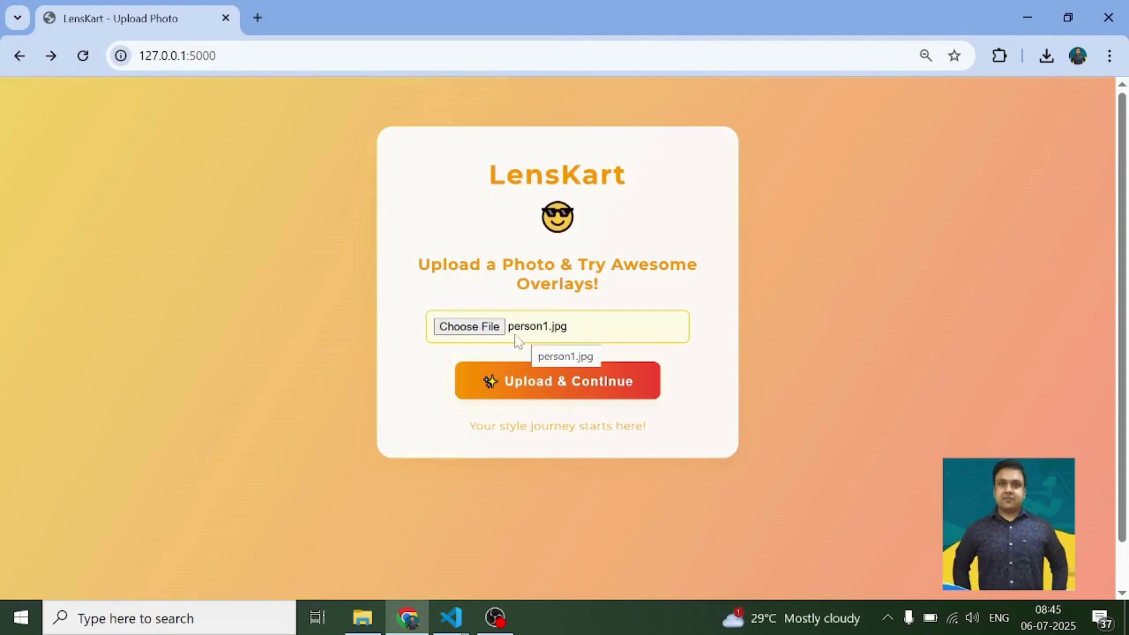
Upload the photo and try the red and then the rainbow glasses overlays on it.
click(548, 385)
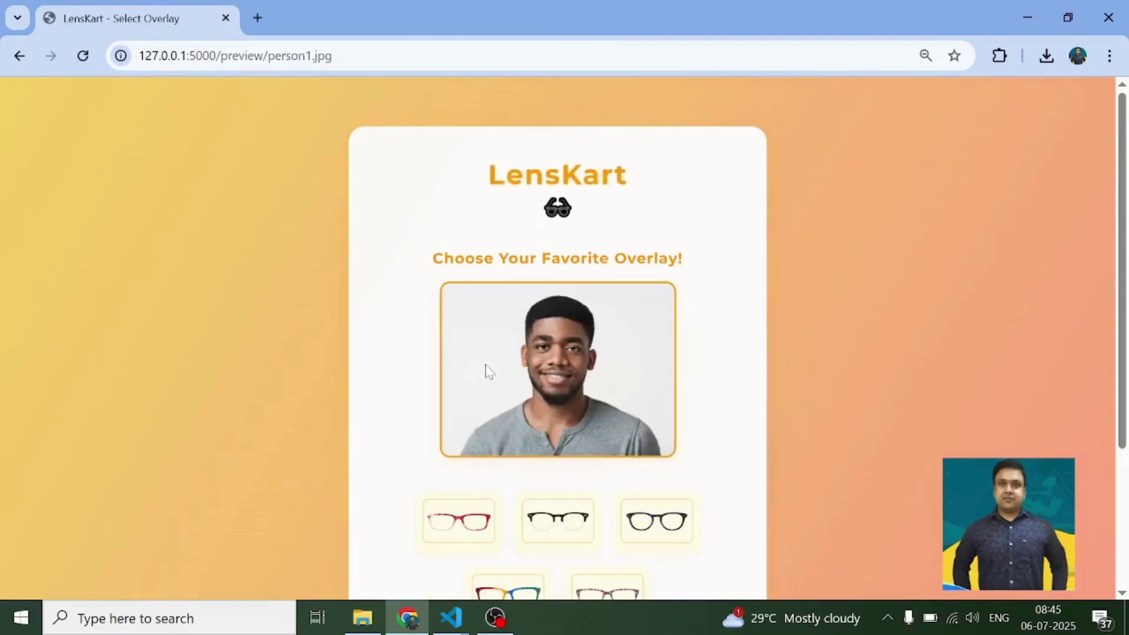
scroll(494, 371, down, 2)
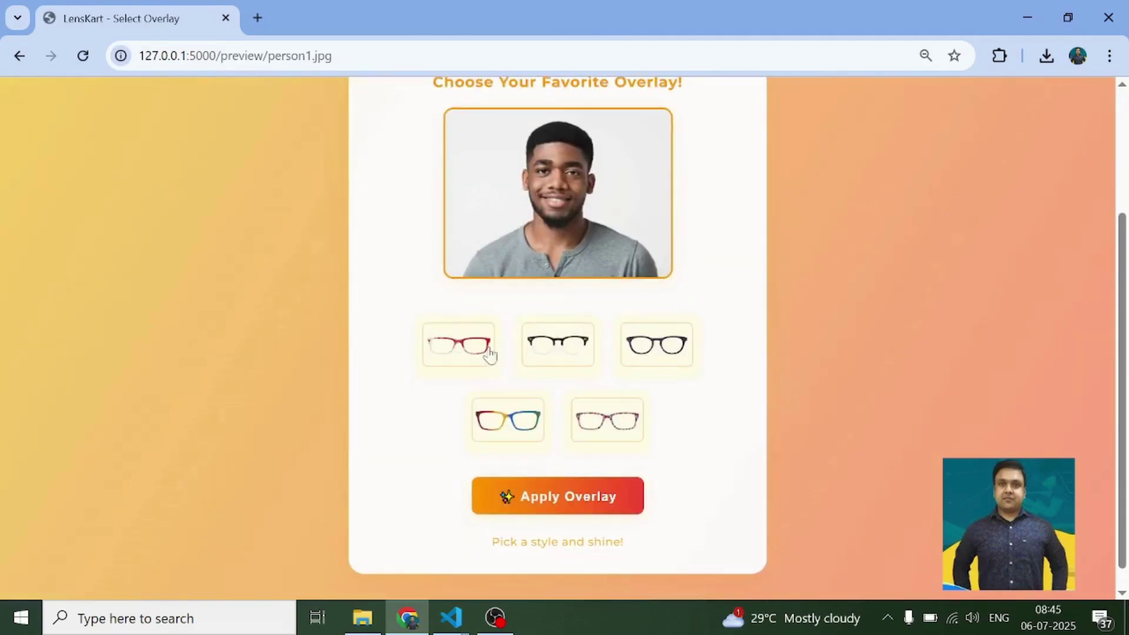
click(470, 356)
click(537, 501)
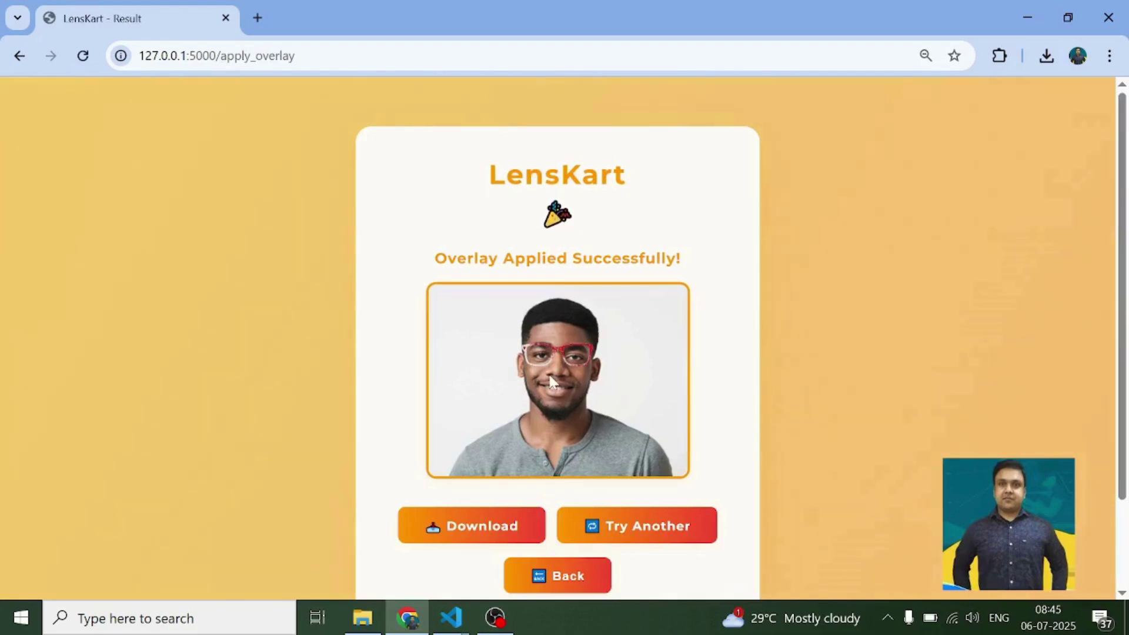
scroll(541, 459, down, 2)
click(555, 469)
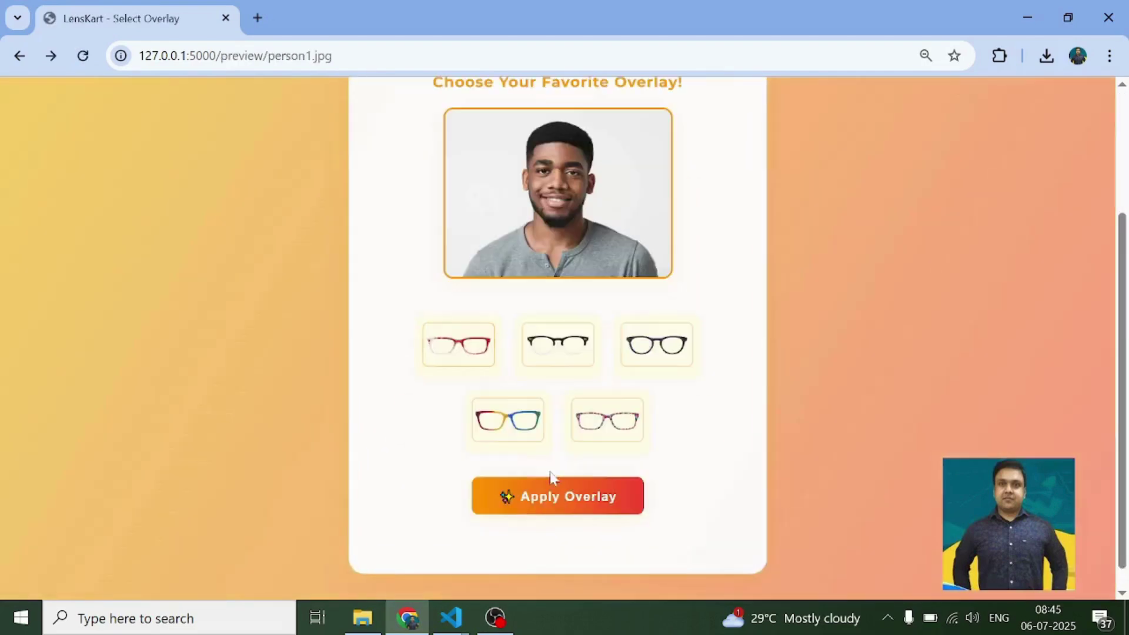
click(524, 425)
click(558, 497)
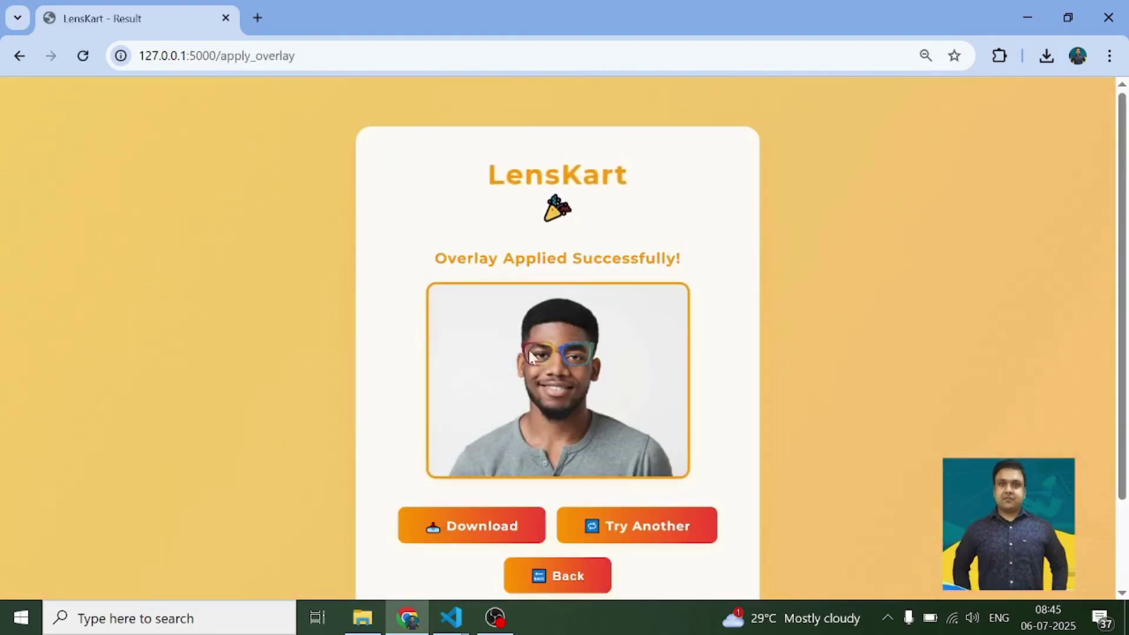
scroll(550, 465, down, 1)
Apply the fifth, patterned purple glasses to the face instead.
click(549, 490)
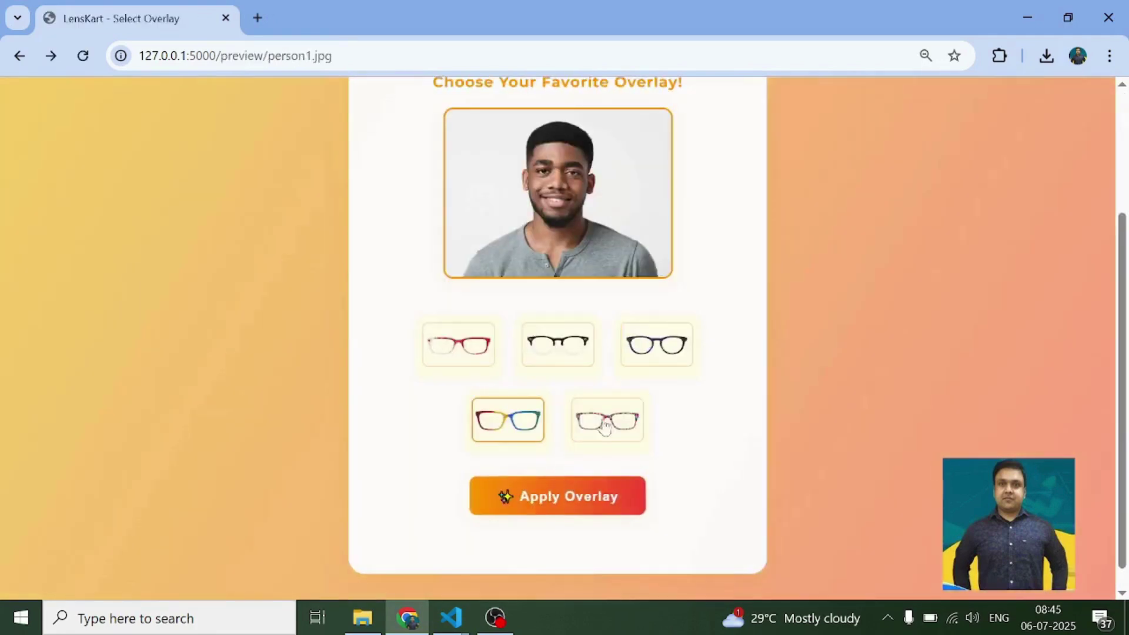
click(607, 423)
click(591, 494)
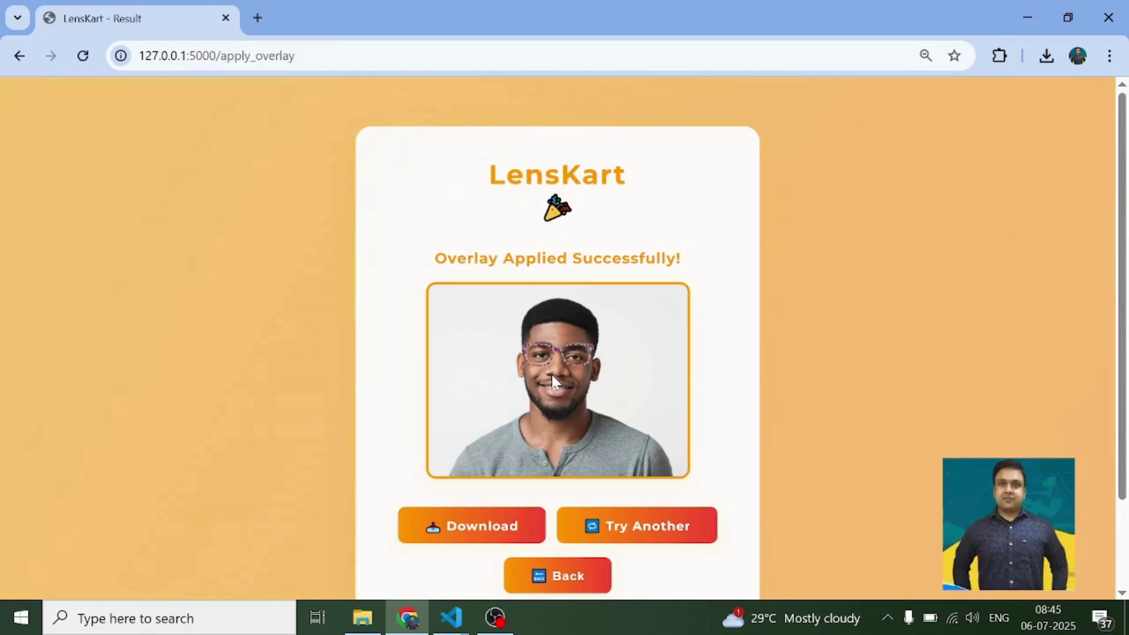
scroll(554, 377, down, 2)
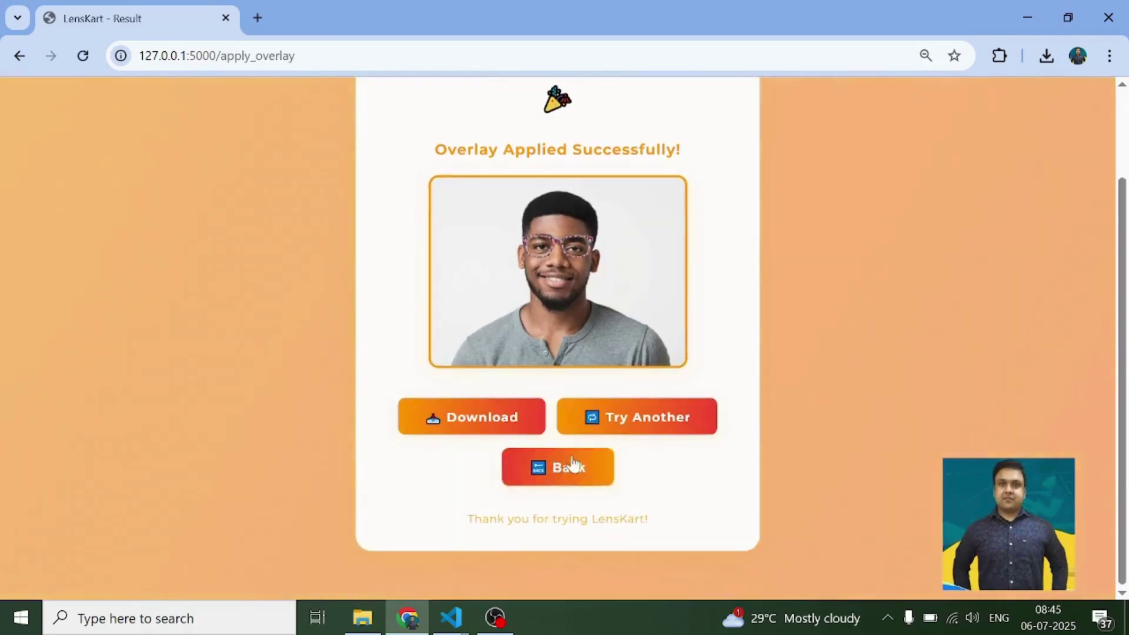
Download the glasses result photo and save it to the Desktop.
click(481, 432)
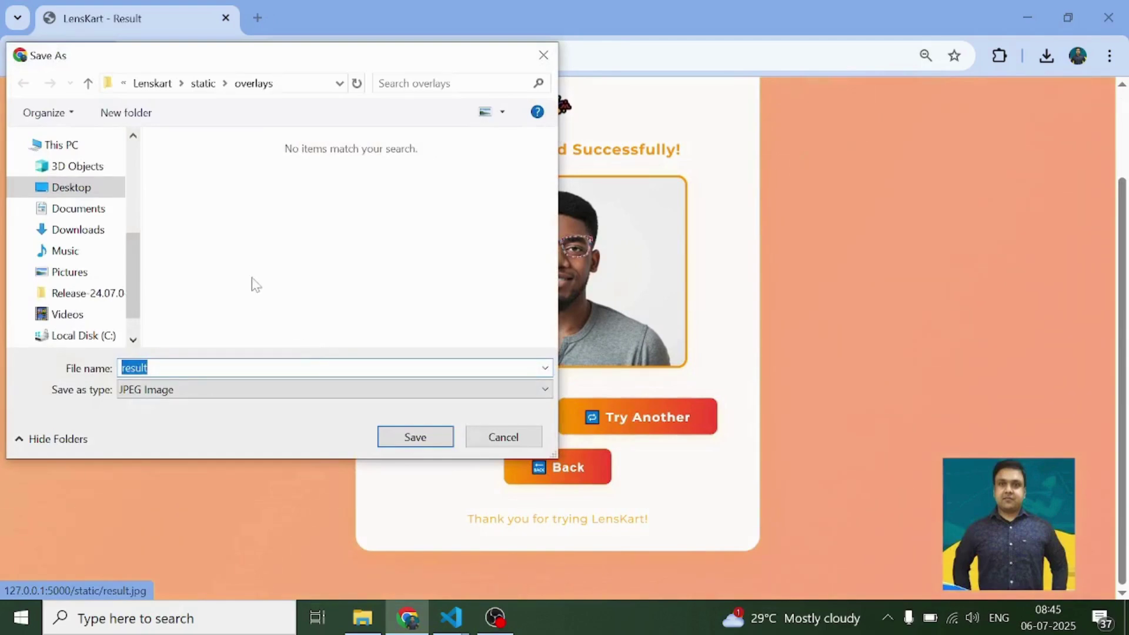
drag(134, 269, 133, 145)
click(62, 173)
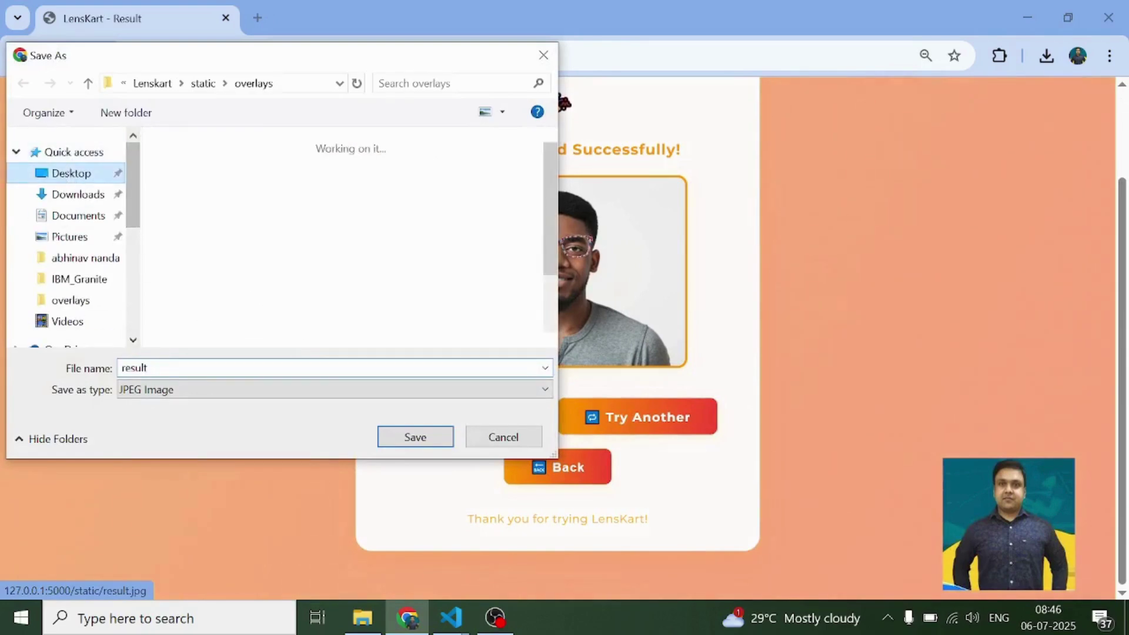
click(408, 440)
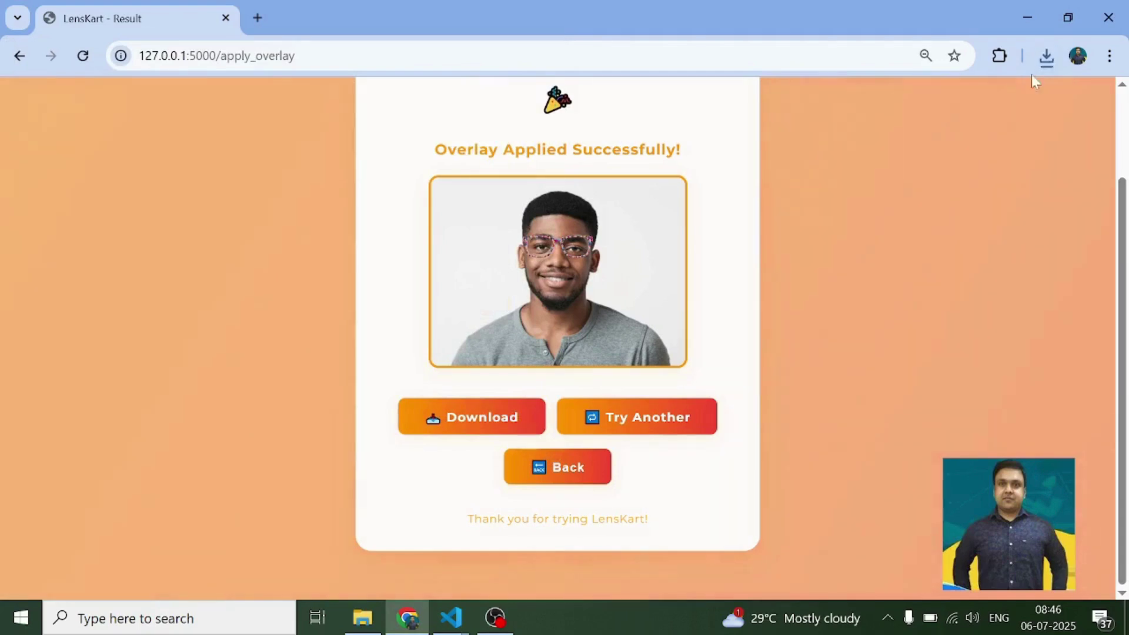
View the downloaded result.jpg in Photos, then close the viewer.
click(877, 112)
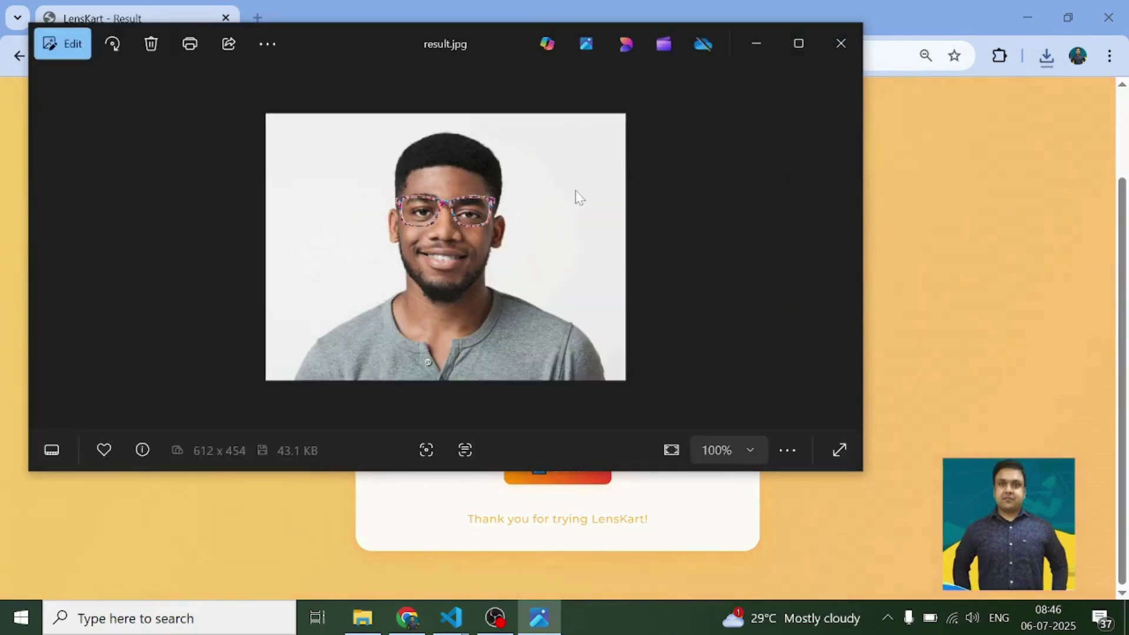
click(840, 44)
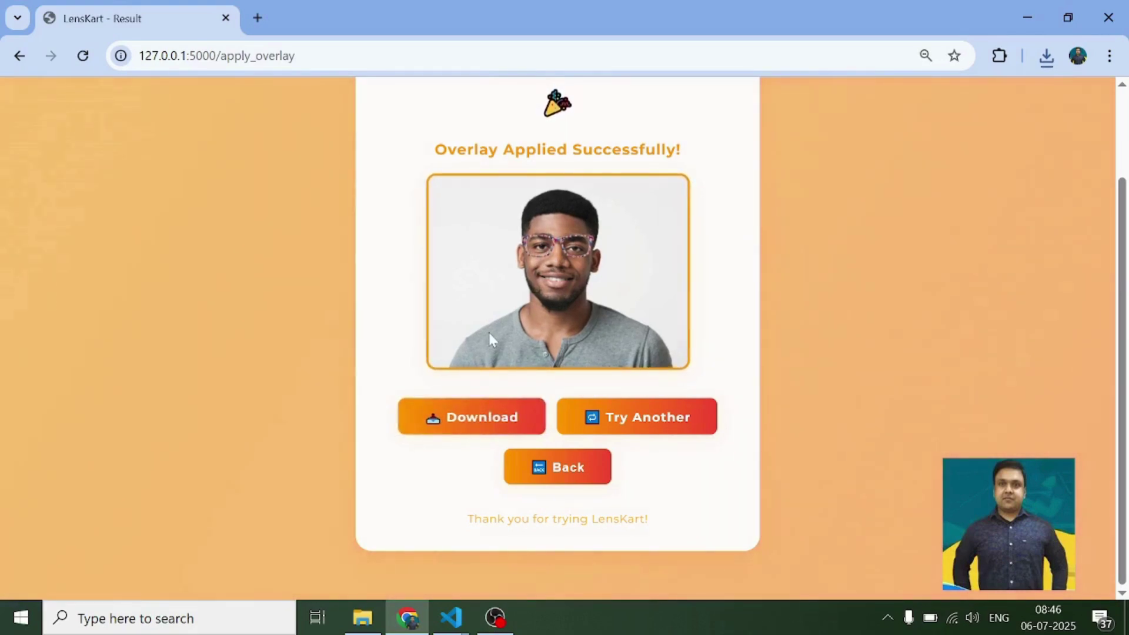
scroll(489, 339, up, 1)
scroll(489, 339, down, 1)
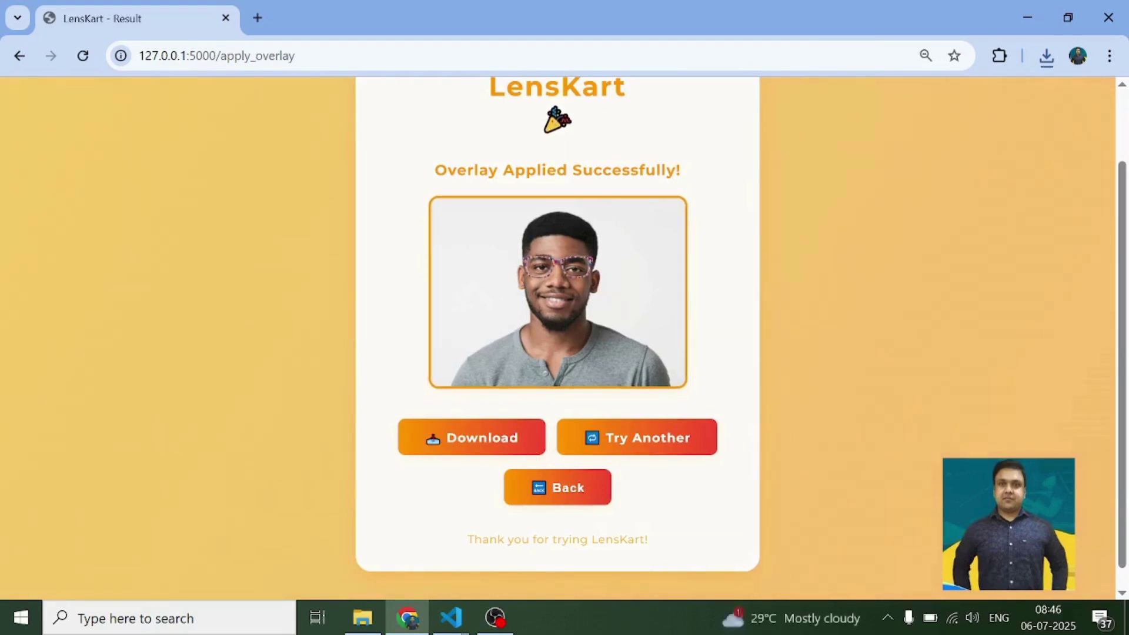
mouse_move(451, 618)
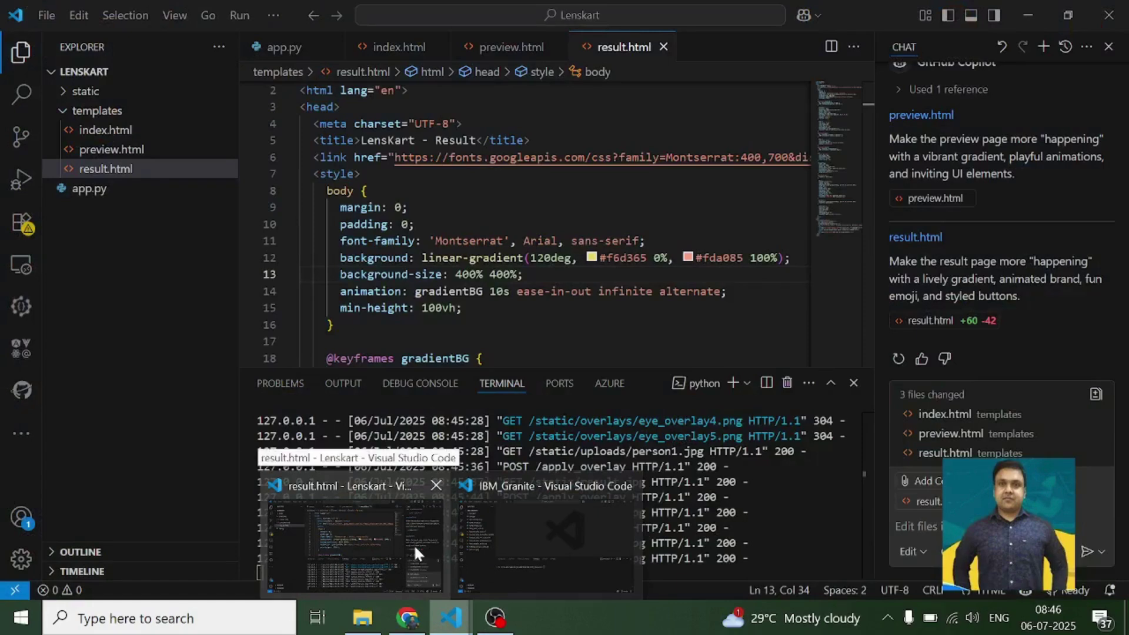
Open ears.py in the IBM_Granite project and turn on word wrap.
click(547, 538)
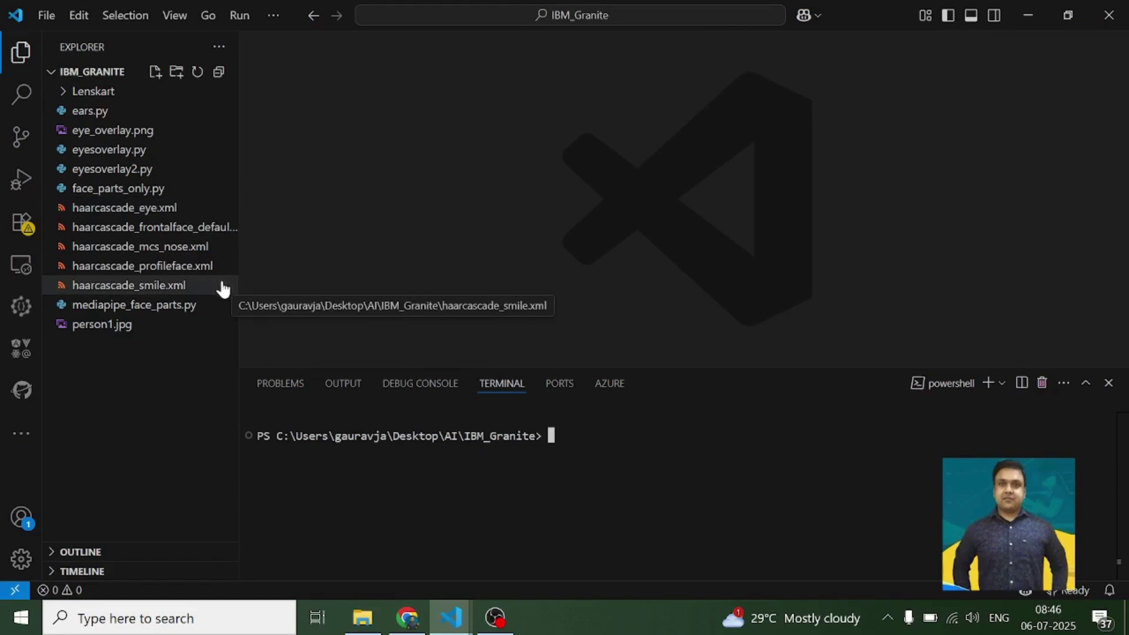
click(79, 113)
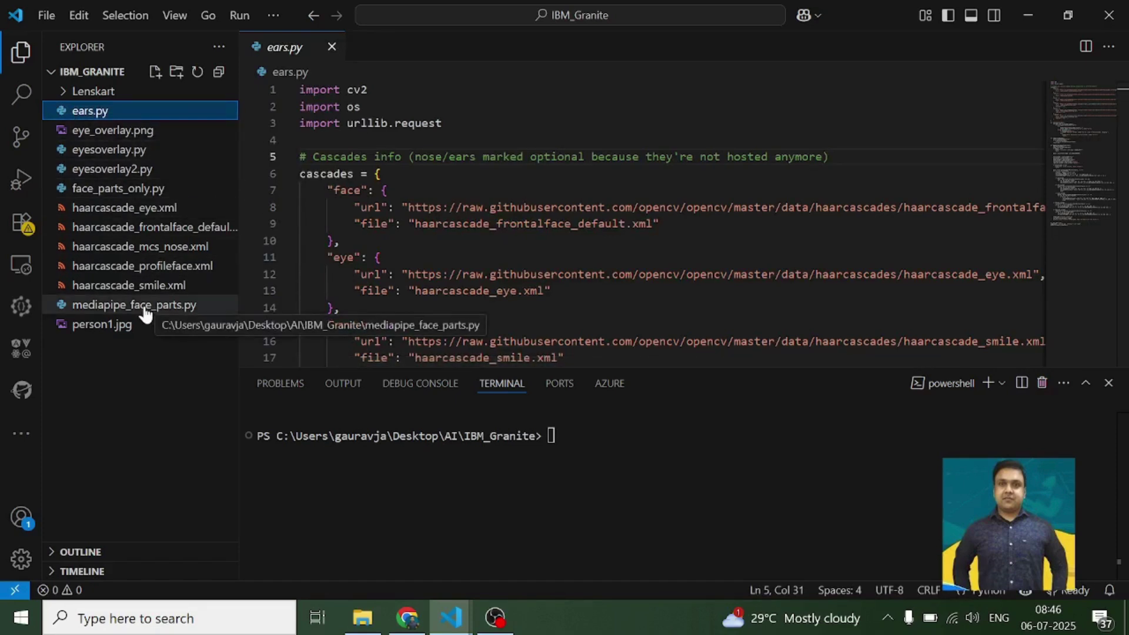
scroll(353, 221, down, 5)
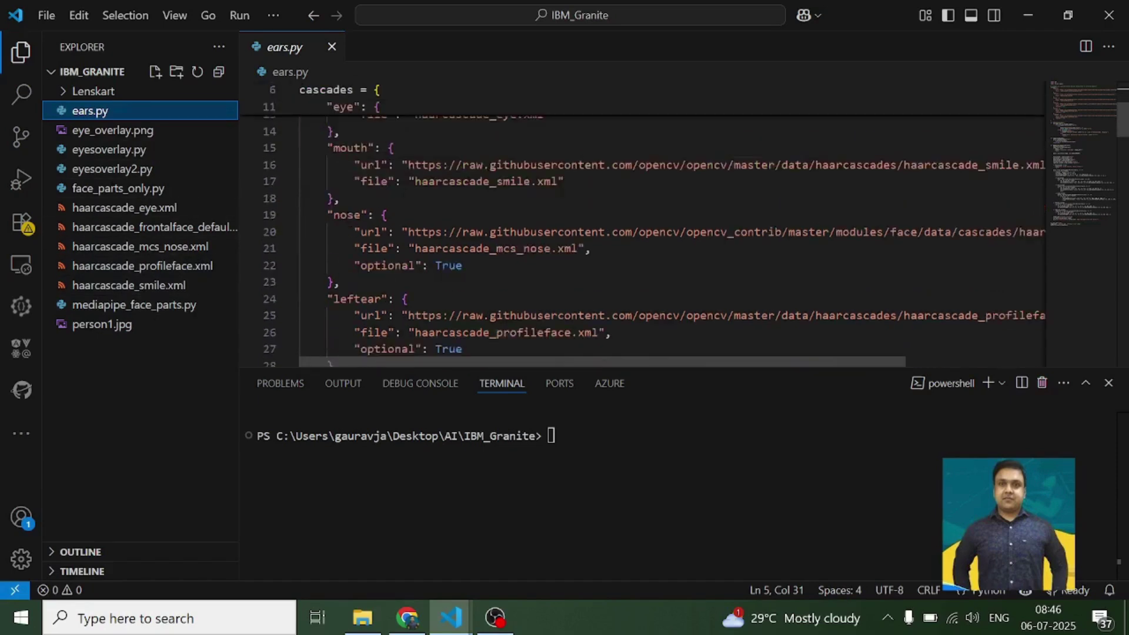
scroll(353, 221, down, 3)
scroll(645, 229, up, 3)
scroll(644, 230, up, 3)
scroll(644, 229, up, 2)
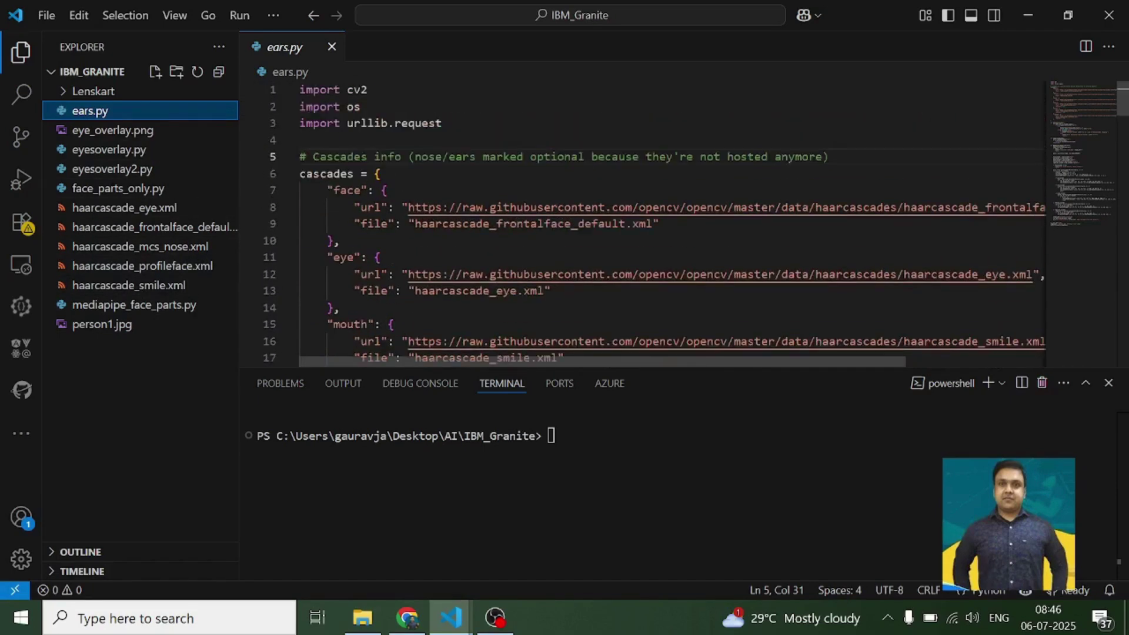
click(168, 18)
click(298, 406)
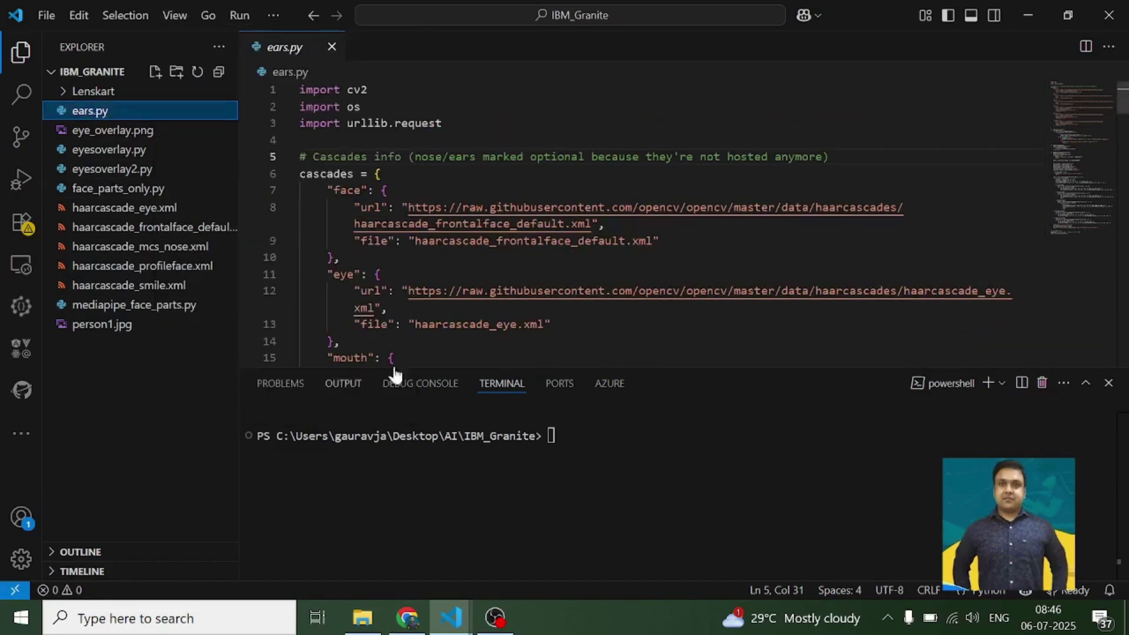
Select the face cascade URL on line 8, then the eye cascade URL.
drag(604, 224, 374, 207)
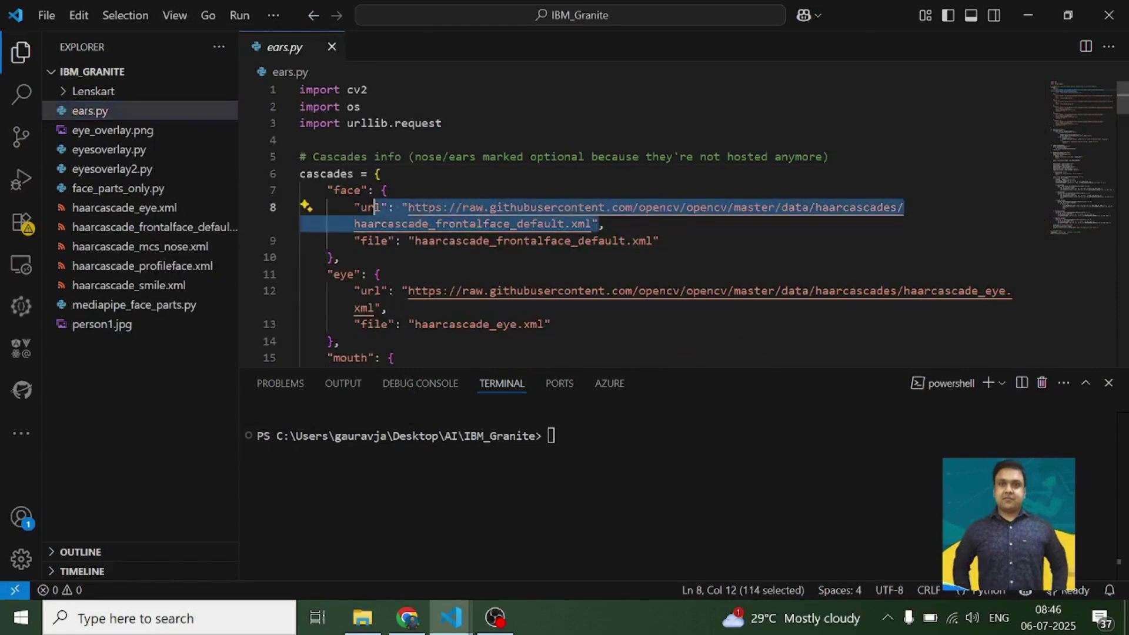
scroll(374, 207, down, 1)
scroll(374, 208, up, 1)
click(375, 208)
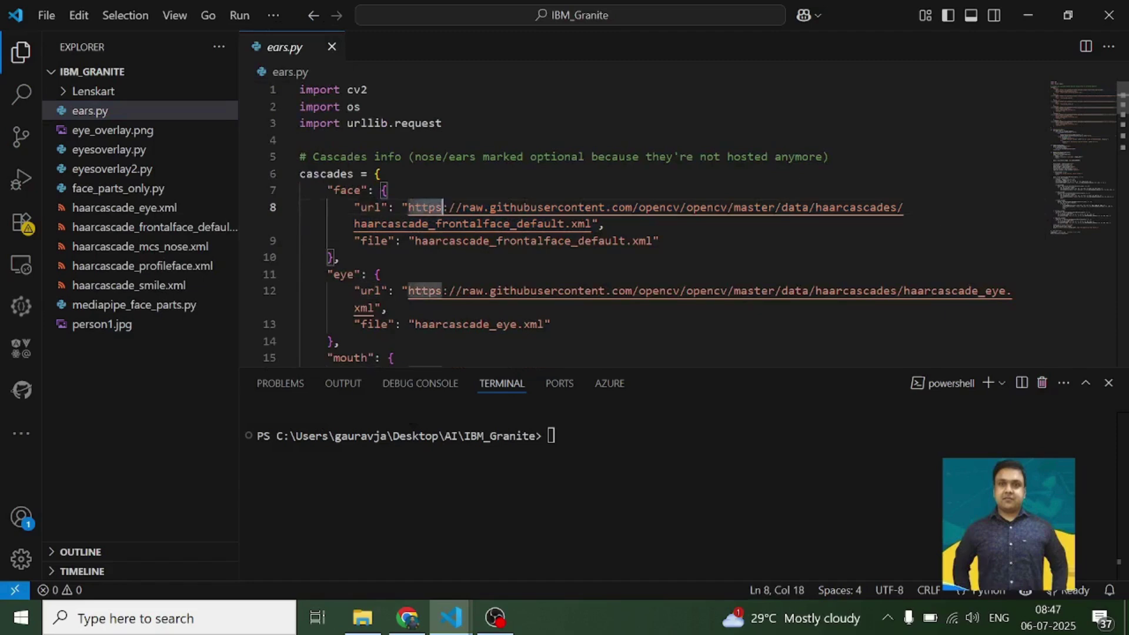
drag(406, 207, 594, 224)
scroll(593, 224, down, 2)
click(402, 202)
mouse_move(401, 202)
mouse_down()
mouse_move(389, 259)
mouse_move(592, 271)
mouse_up()
scroll(388, 192, down, 1)
scroll(388, 260, down, 2)
scroll(591, 272, down, 2)
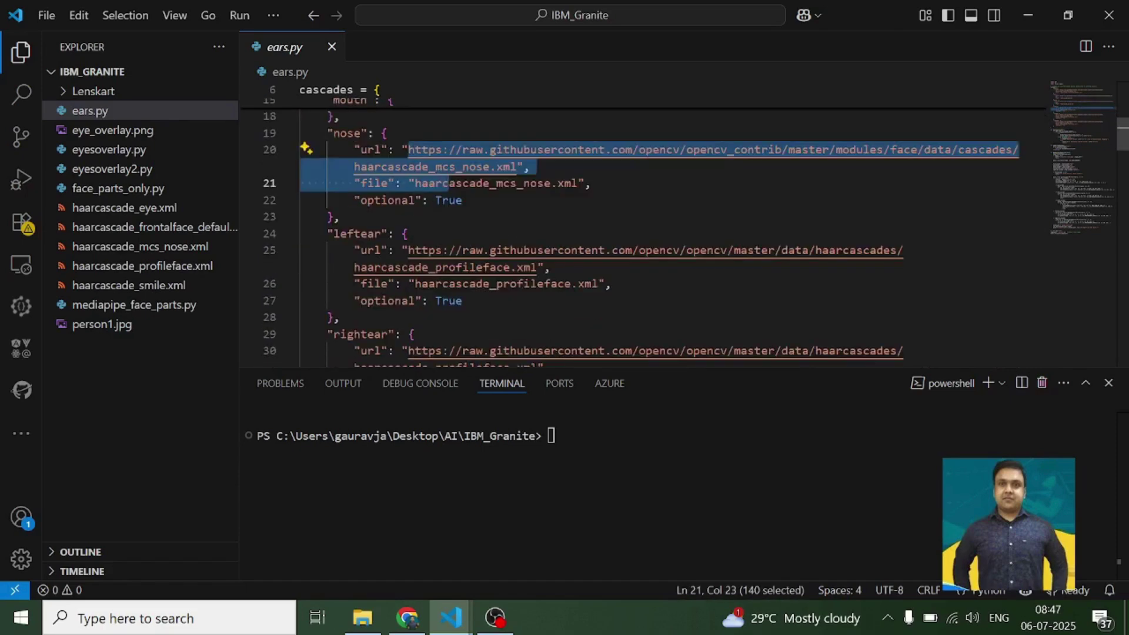
drag(408, 260, 462, 345)
scroll(462, 345, down, 2)
drag(409, 264, 462, 313)
scroll(462, 313, down, 2)
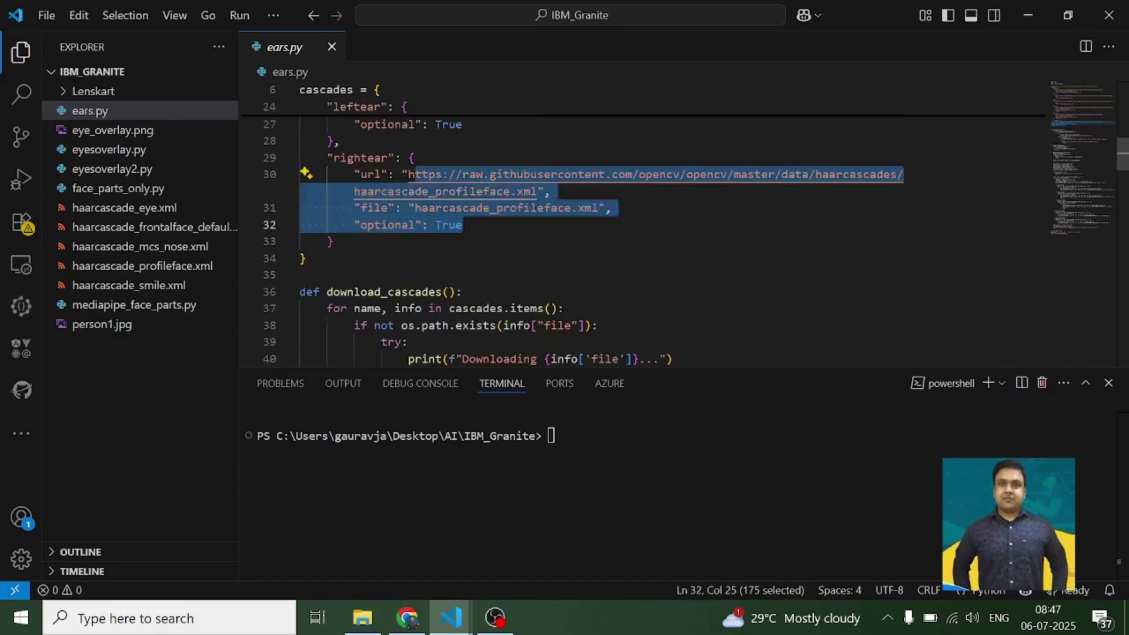
scroll(462, 314, down, 3)
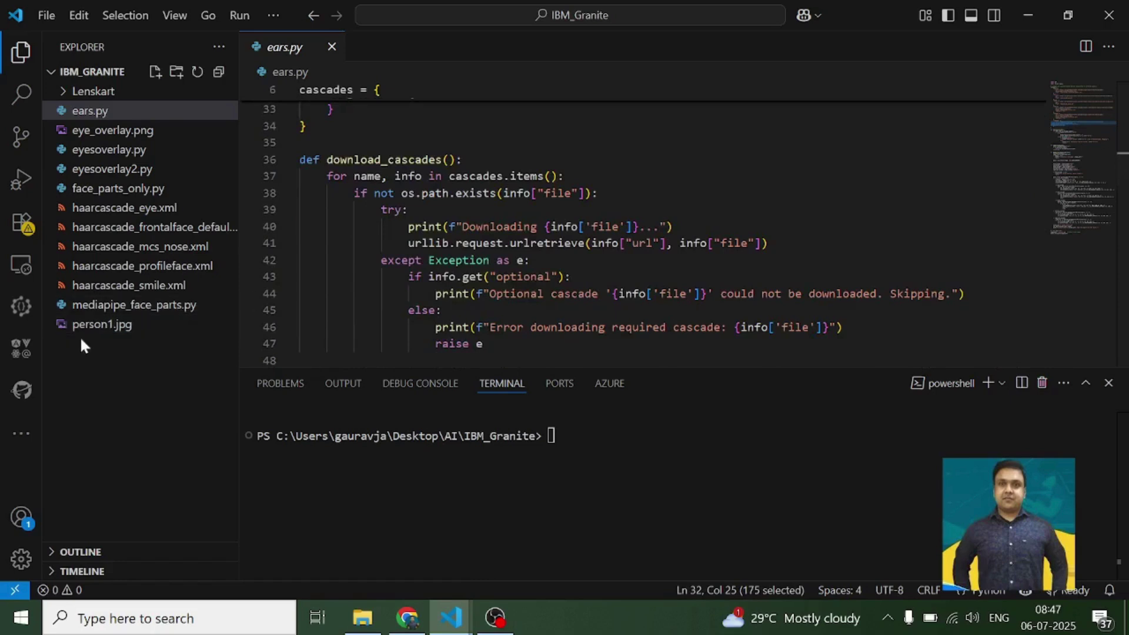
Run python .\ears.py on person1.jpg and mark output_result.jpg in the output.
click(98, 327)
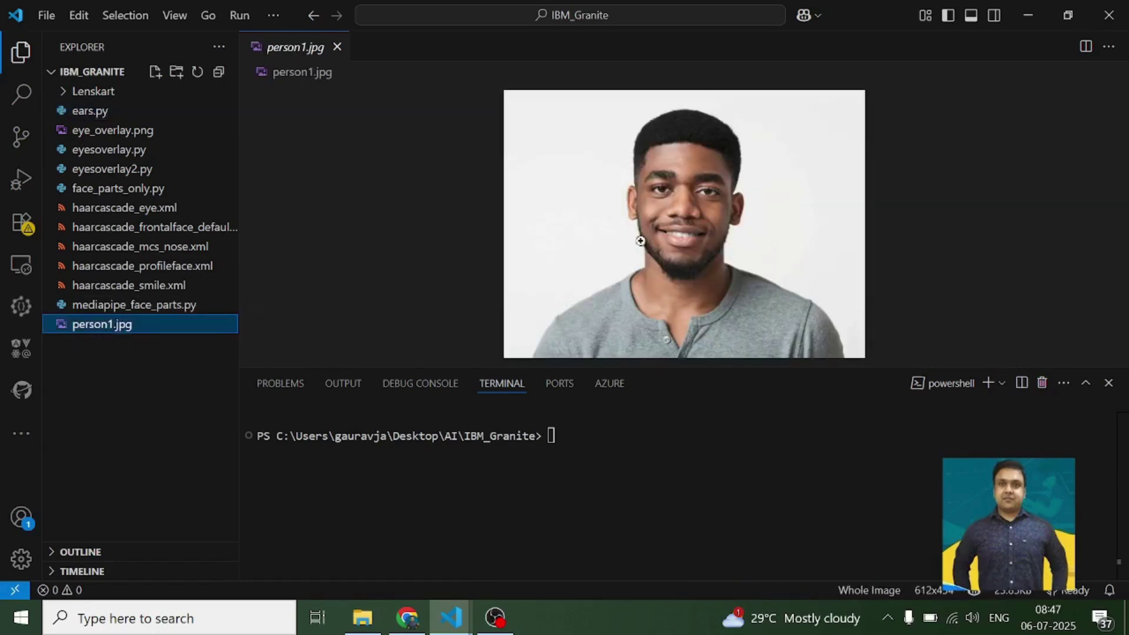
click(441, 476)
text(python ea)
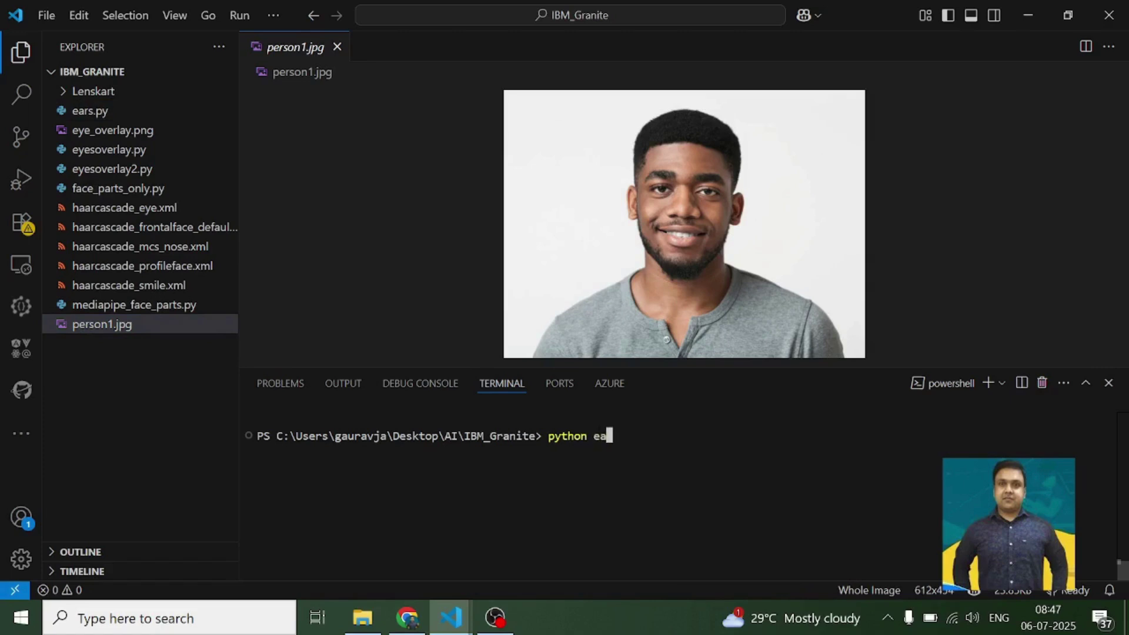
key(Tab)
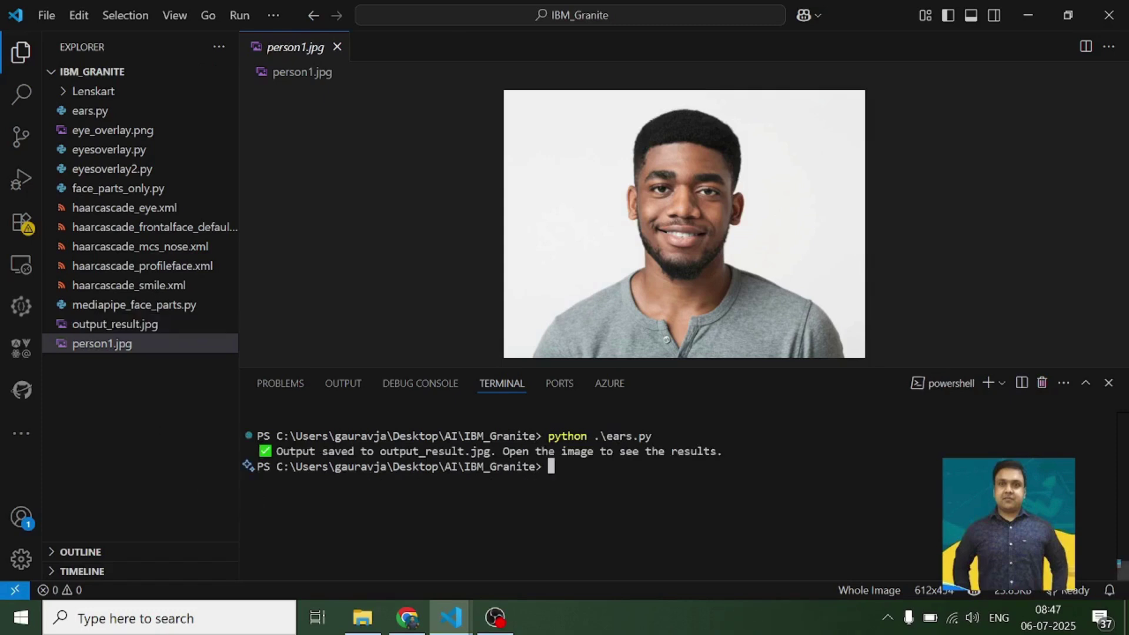
drag(380, 451, 490, 451)
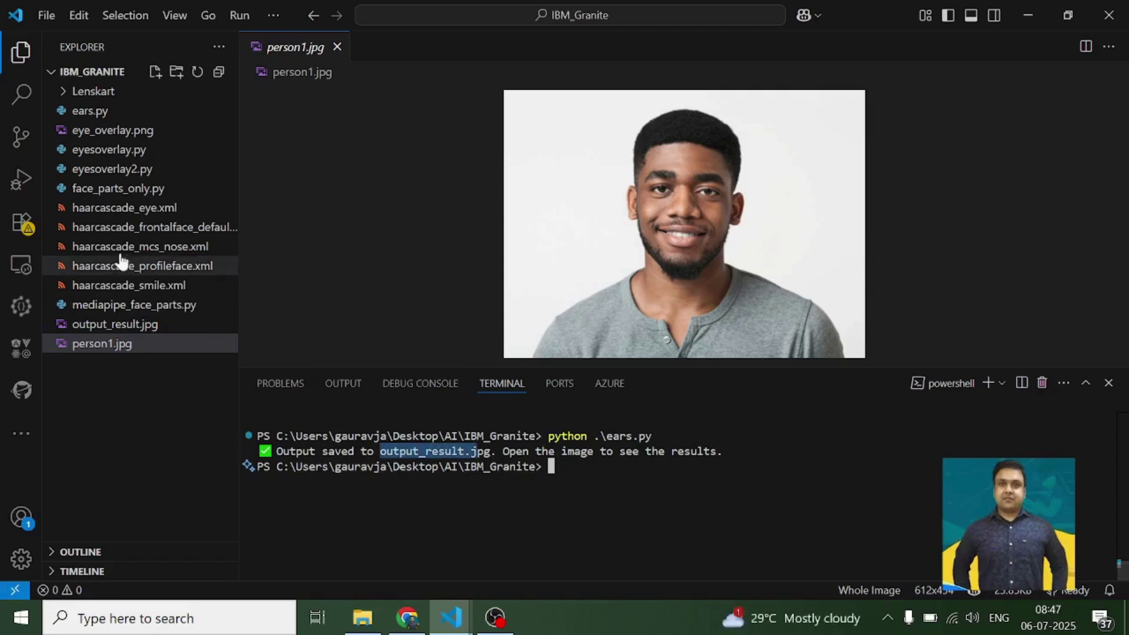
Open output_result.jpg and zoom in on its face, eye, nose and mouth boxes.
click(115, 325)
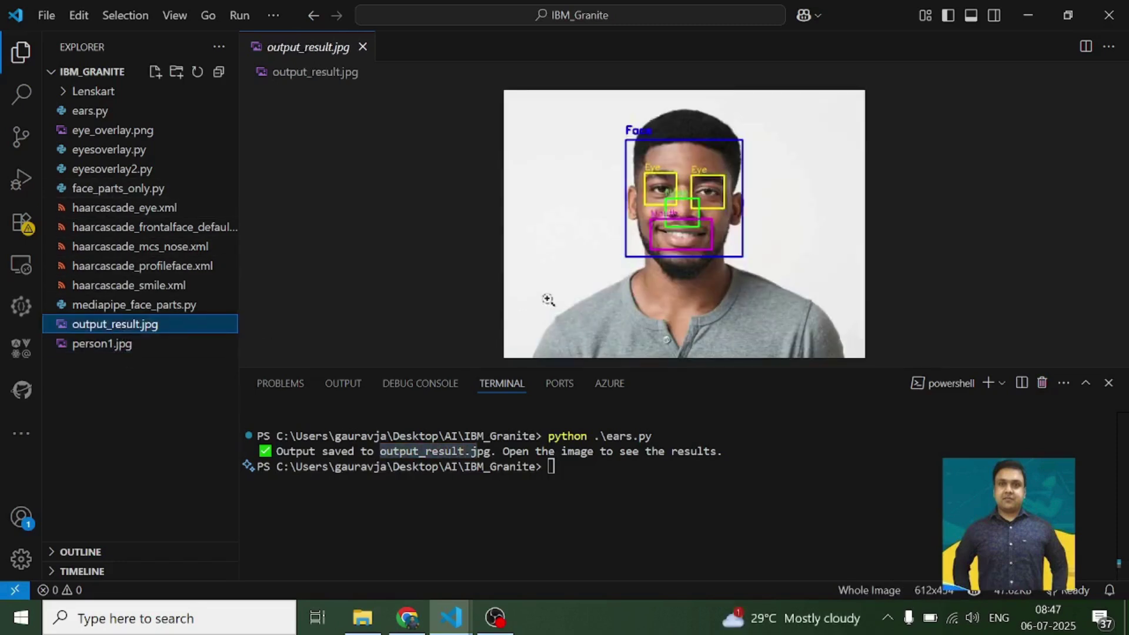
click(703, 258)
click(693, 226)
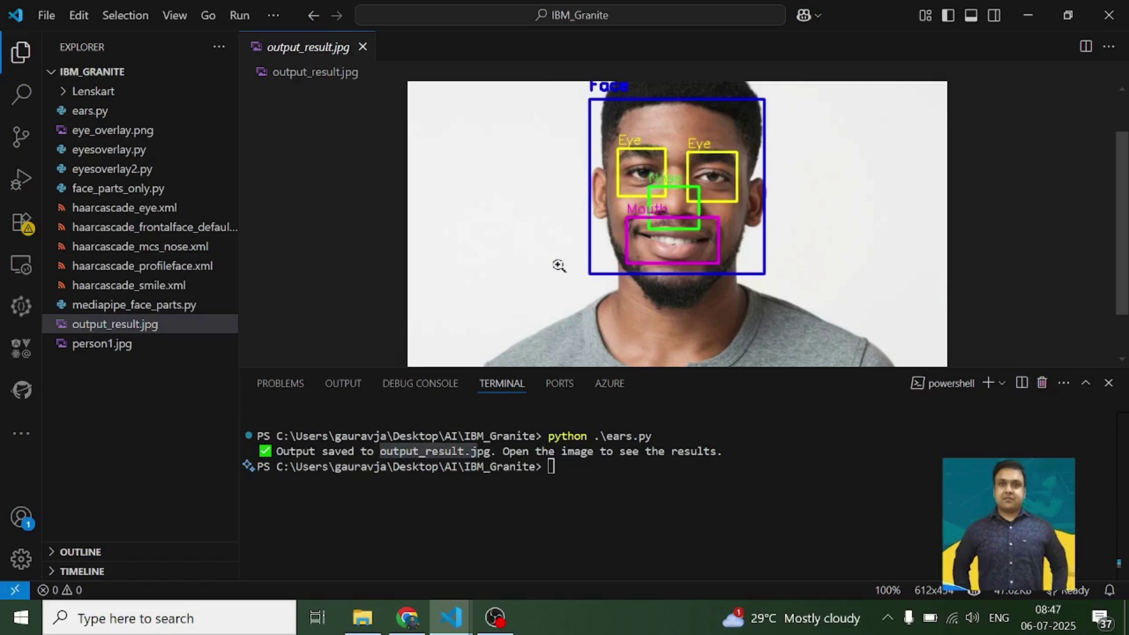
click(564, 512)
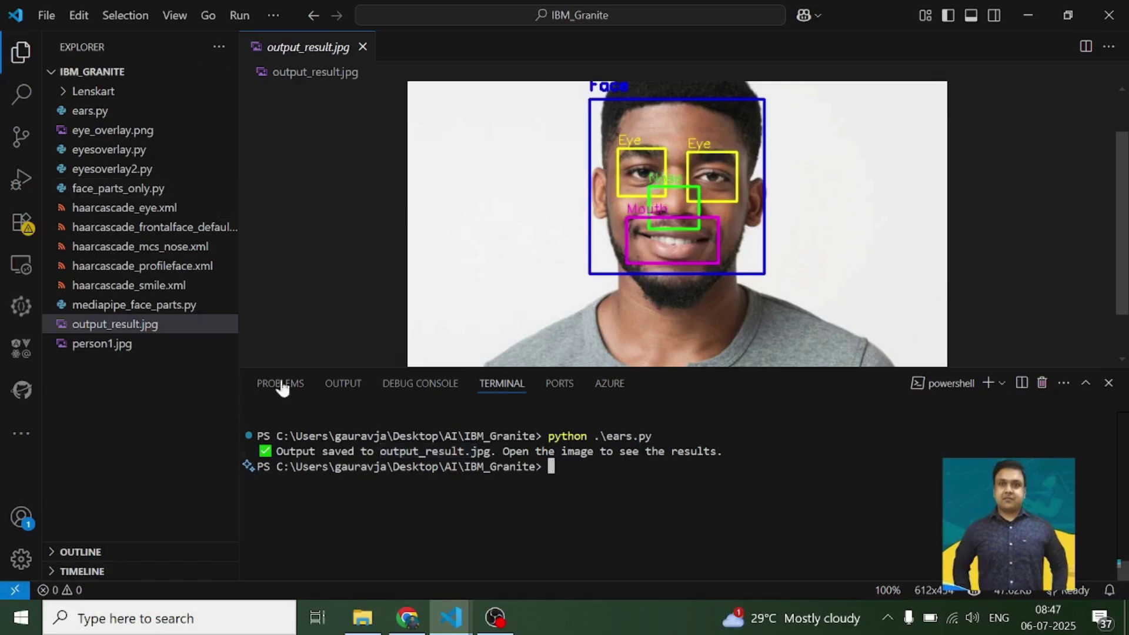
Review eyesoverlay2.py, eye_overlay.png and person1.jpg, then return to eyesoverlay2.py.
click(96, 175)
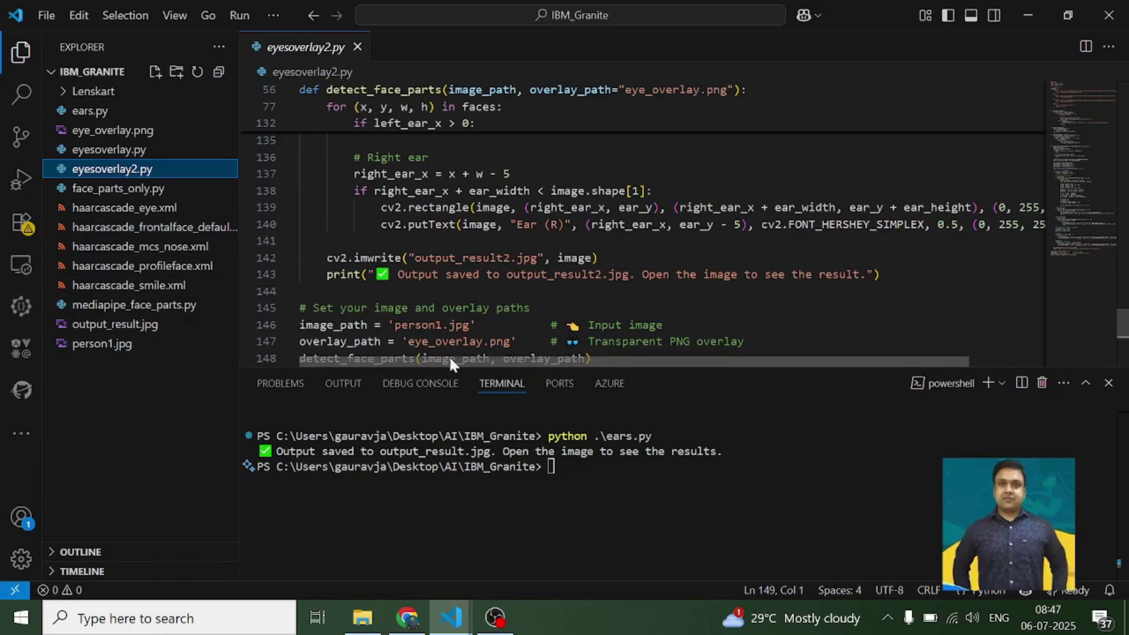
scroll(644, 230, up, 5)
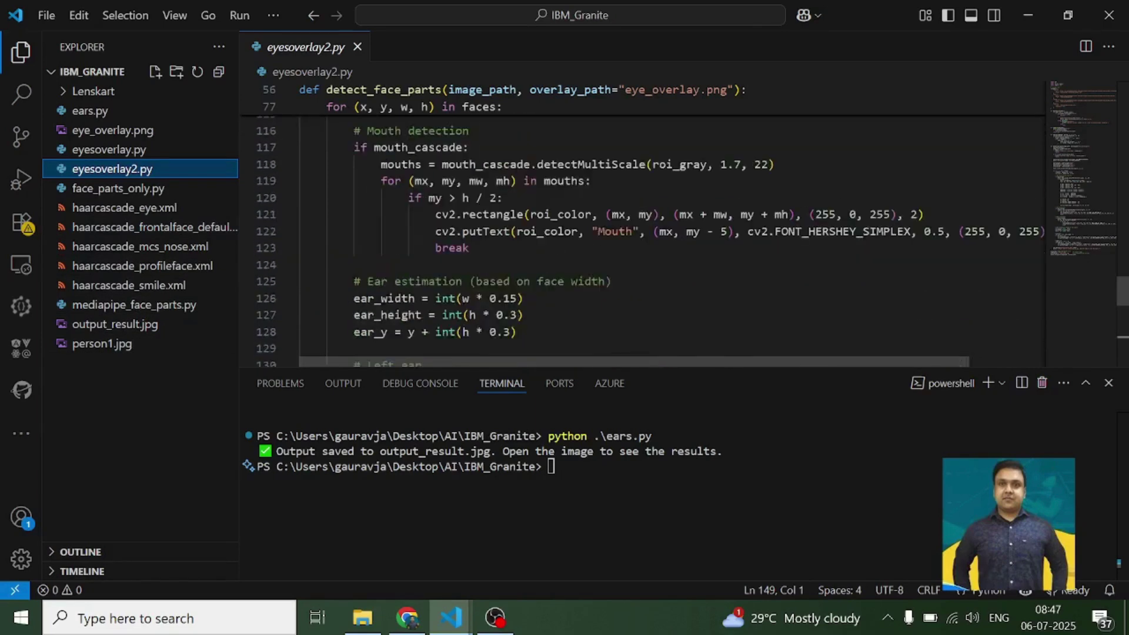
scroll(644, 230, up, 5)
scroll(644, 230, up, 5)
scroll(644, 230, up, 1)
scroll(644, 229, up, 3)
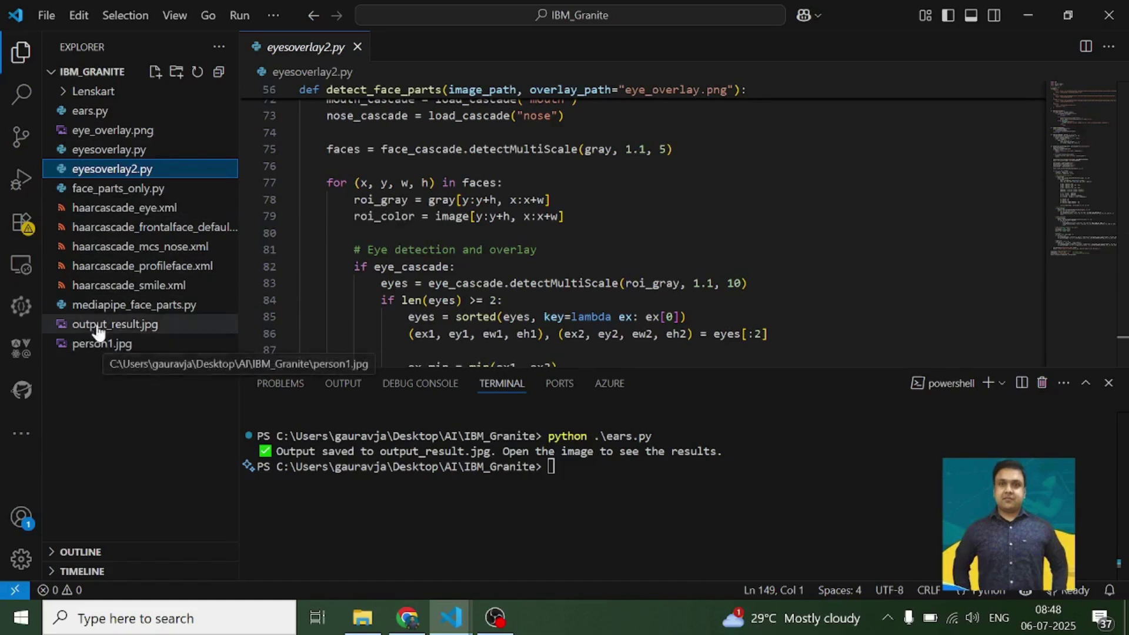
click(89, 138)
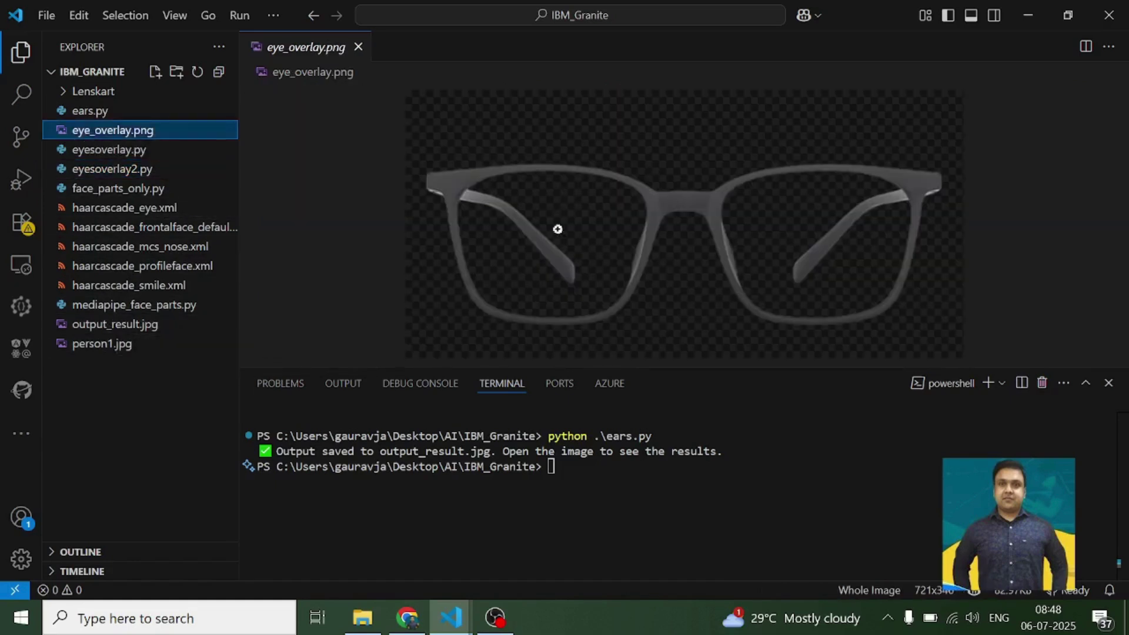
click(101, 346)
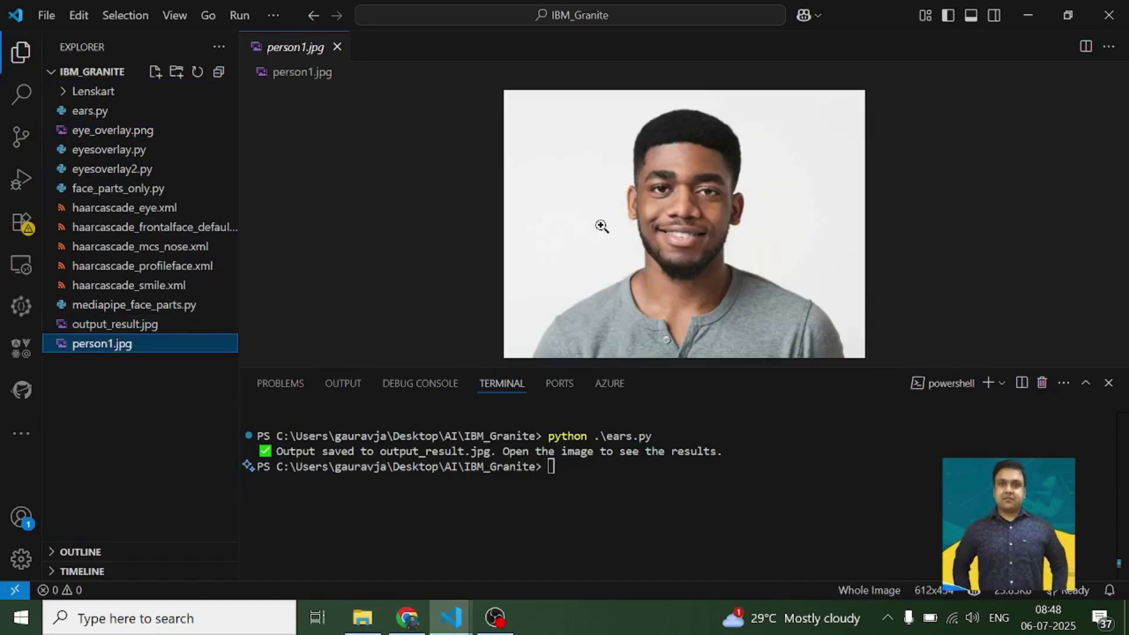
click(112, 170)
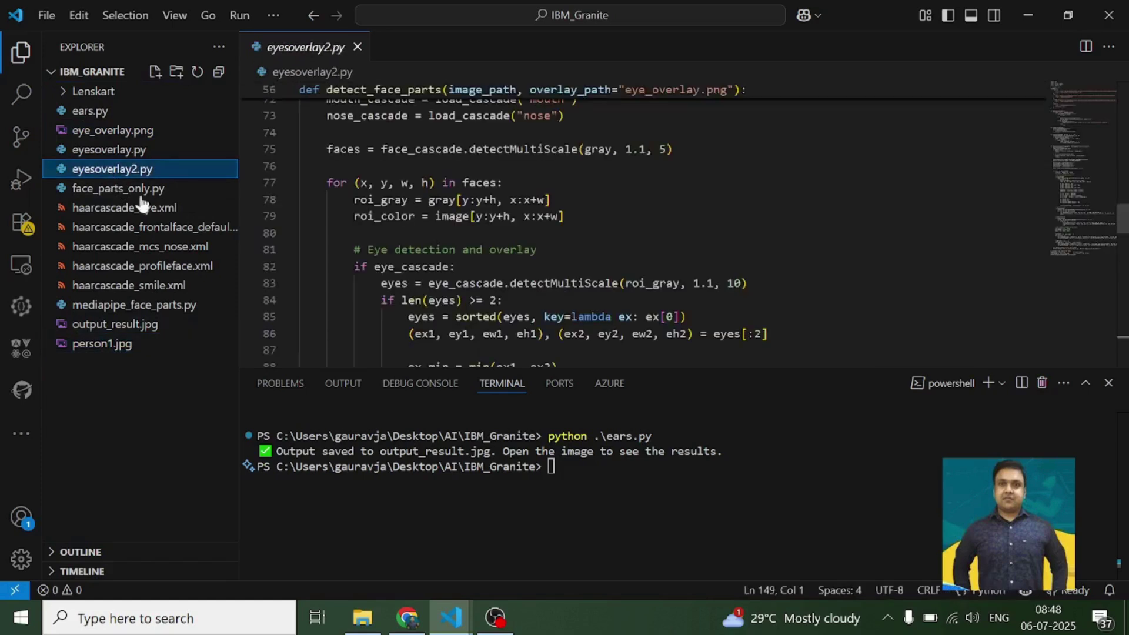
scroll(644, 230, up, 4)
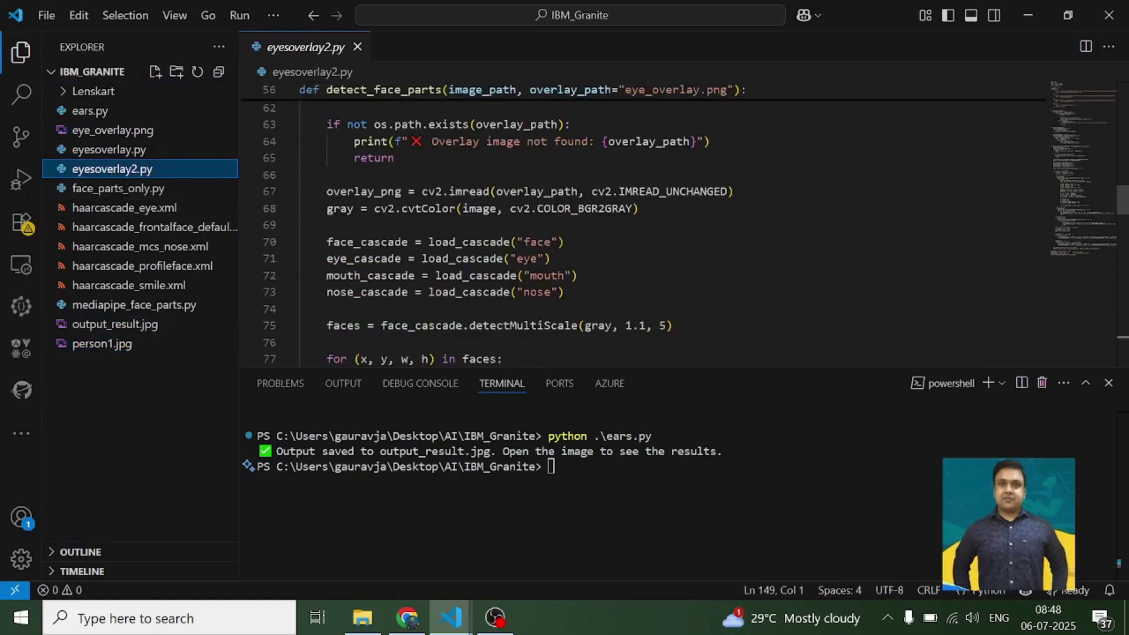
Run python .\eyesoverlay2.py in the terminal, using Tab completion for the name.
key(ctrl+grave)
text(python e)
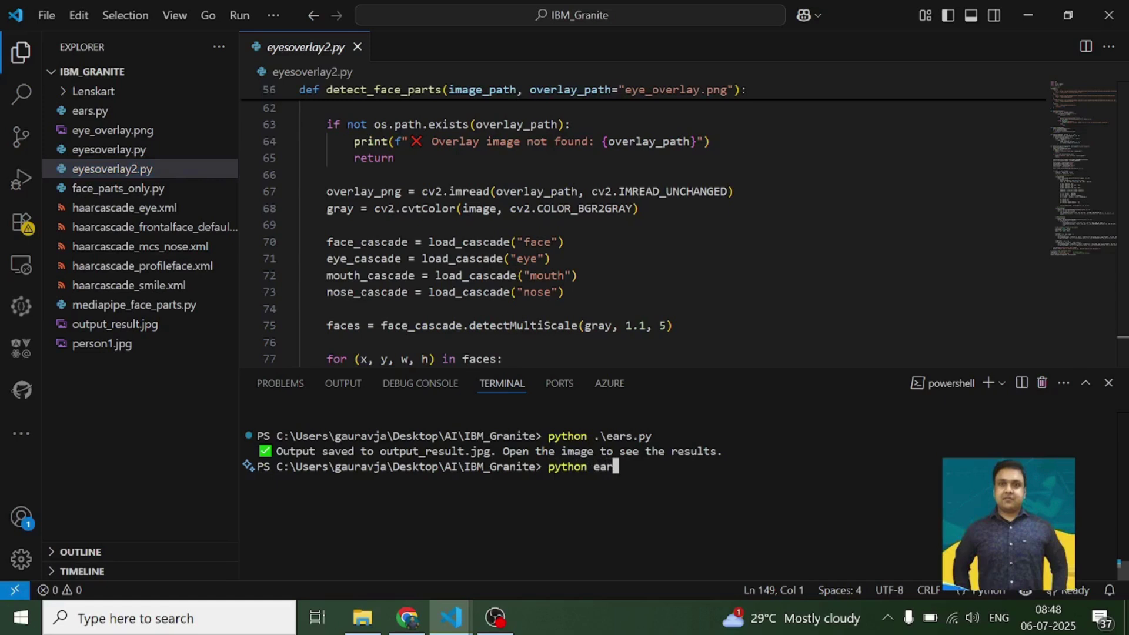
text(yes)
key(Tab)
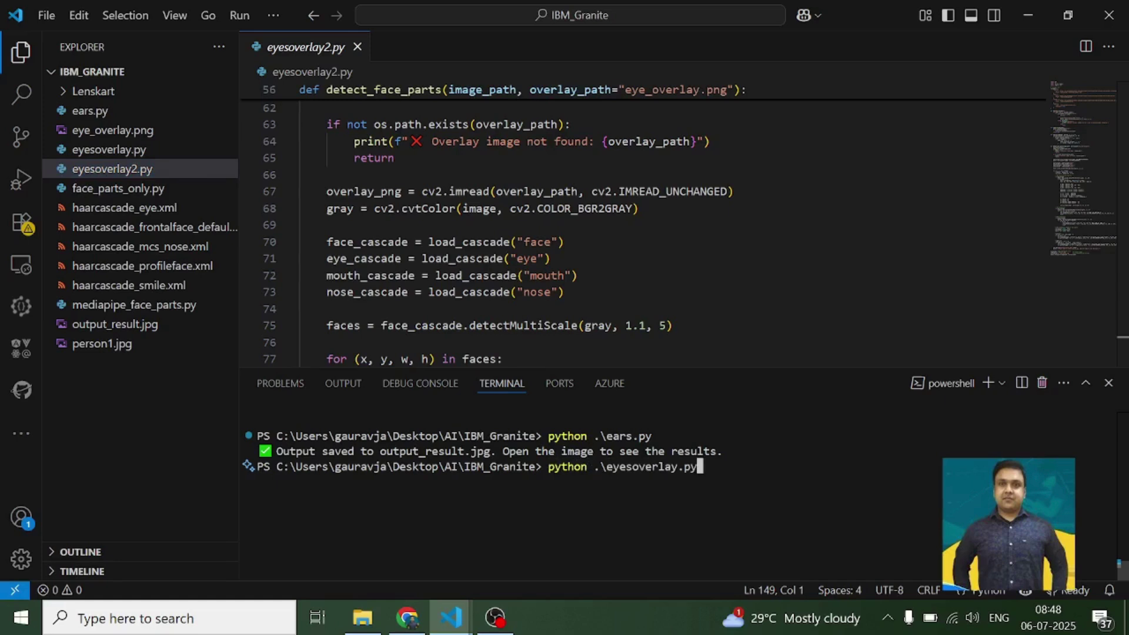
key(Tab)
key(Return)
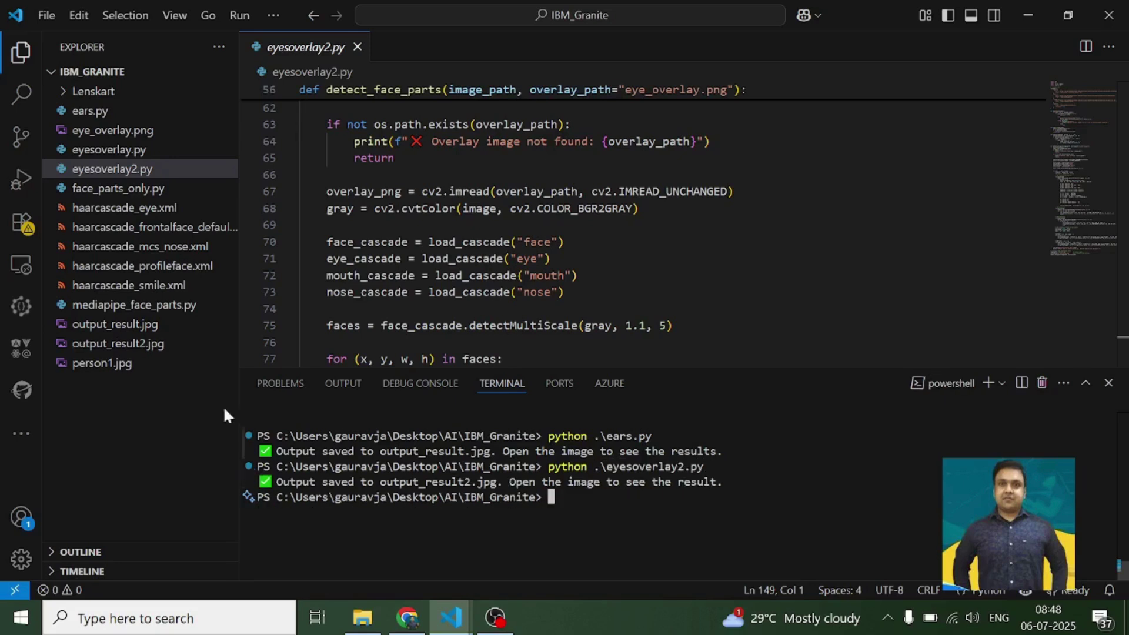
View output_result2.jpg zoomed to full size, then show eye_overlay.png.
click(102, 344)
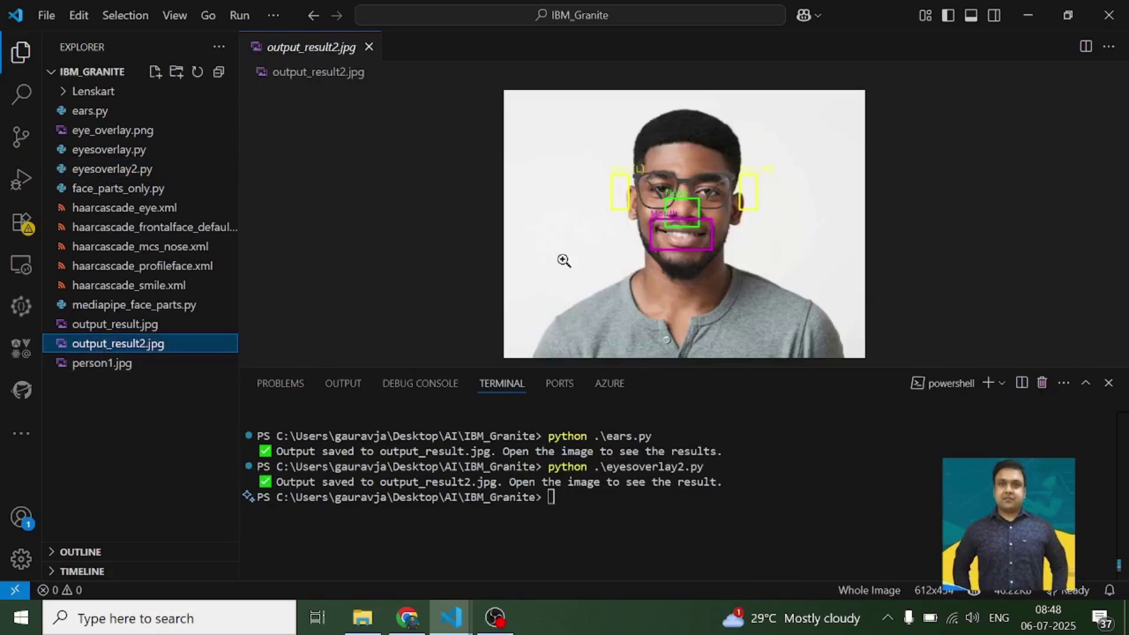
click(655, 222)
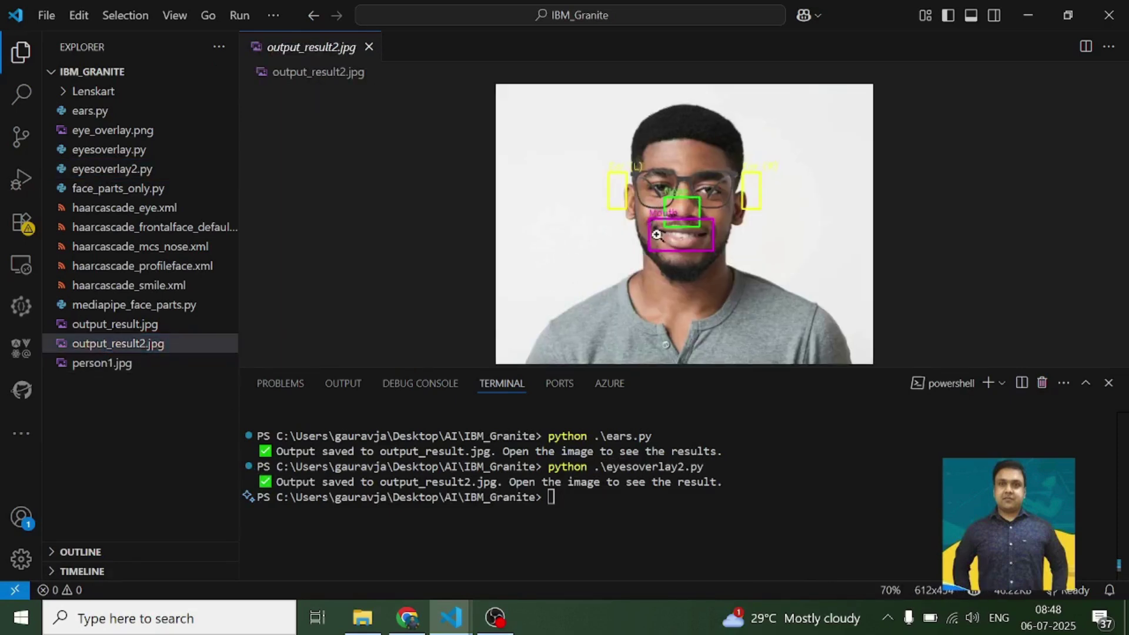
click(657, 235)
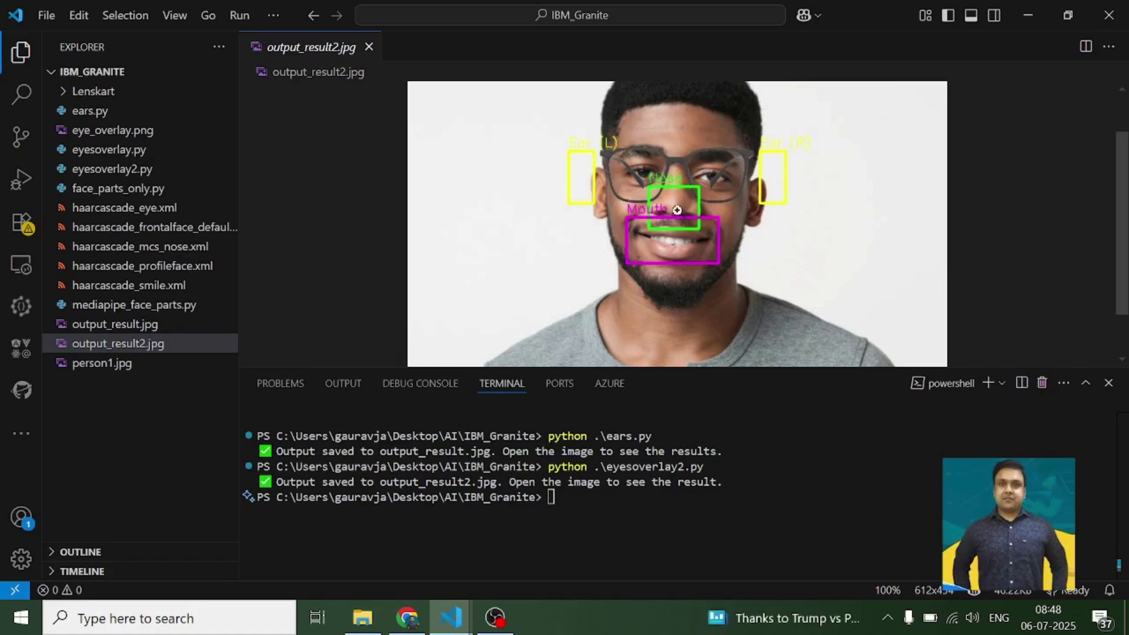
click(132, 130)
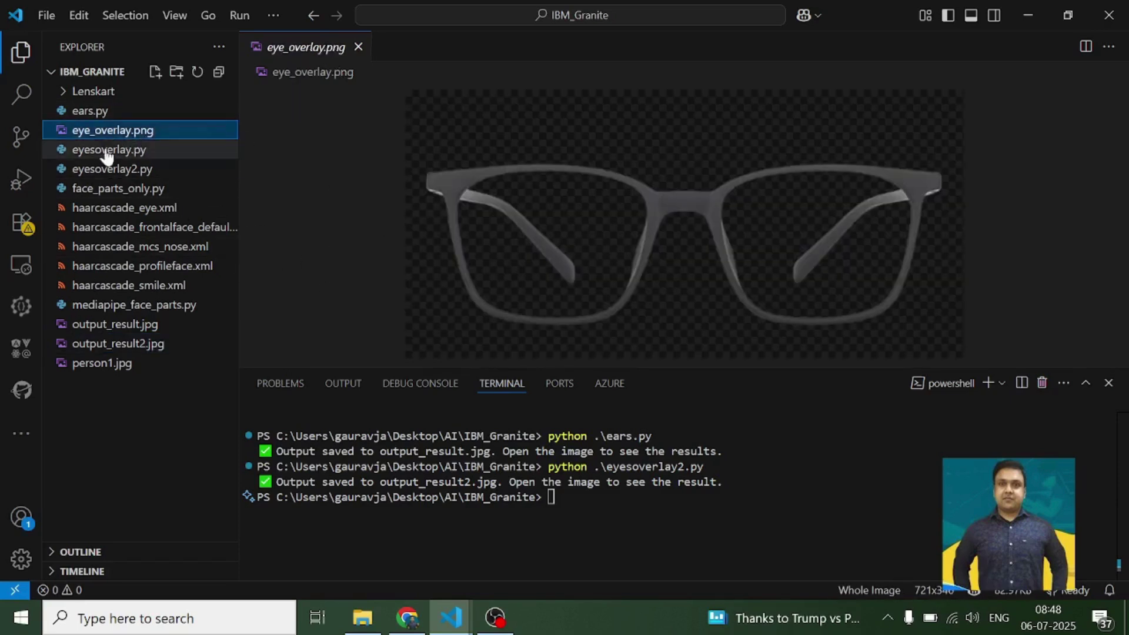
Review the face, eye and smile cascades and overlay_png in eyesoverlay2.py, then expand the Lenskart folder.
click(104, 150)
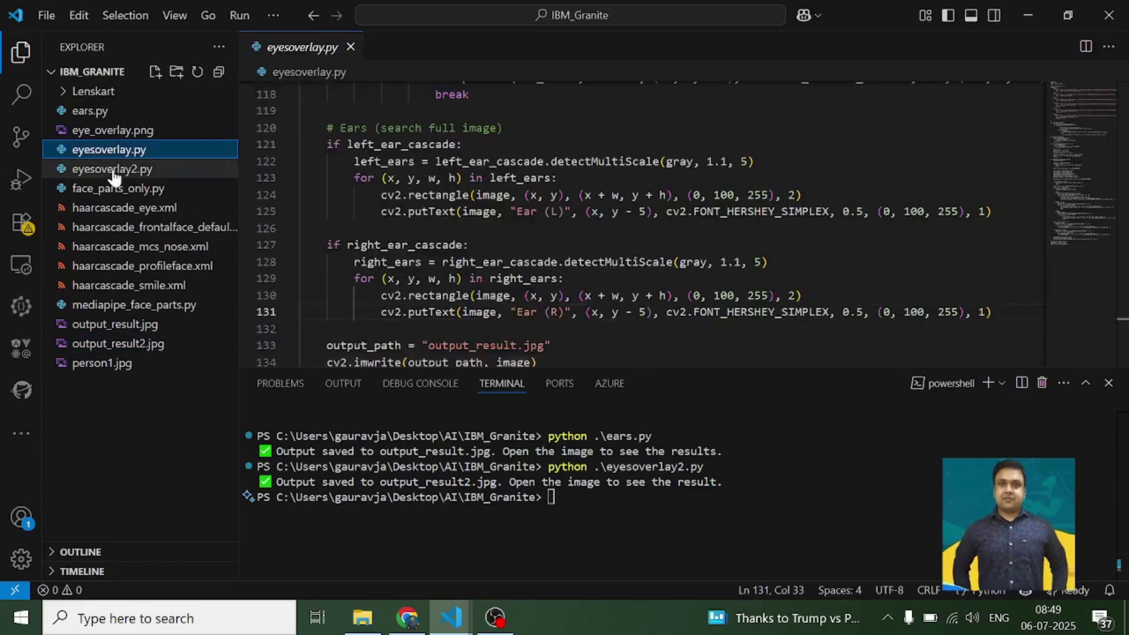
click(112, 169)
scroll(619, 221, up, 5)
scroll(645, 220, up, 8)
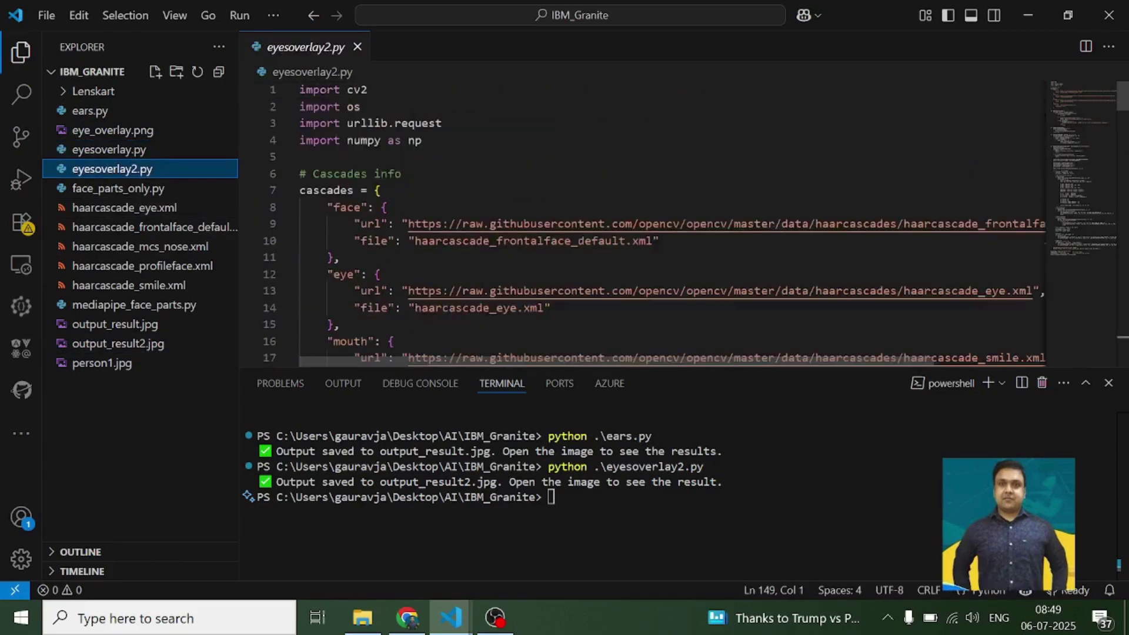
scroll(644, 222, down, 4)
scroll(644, 221, up, 3)
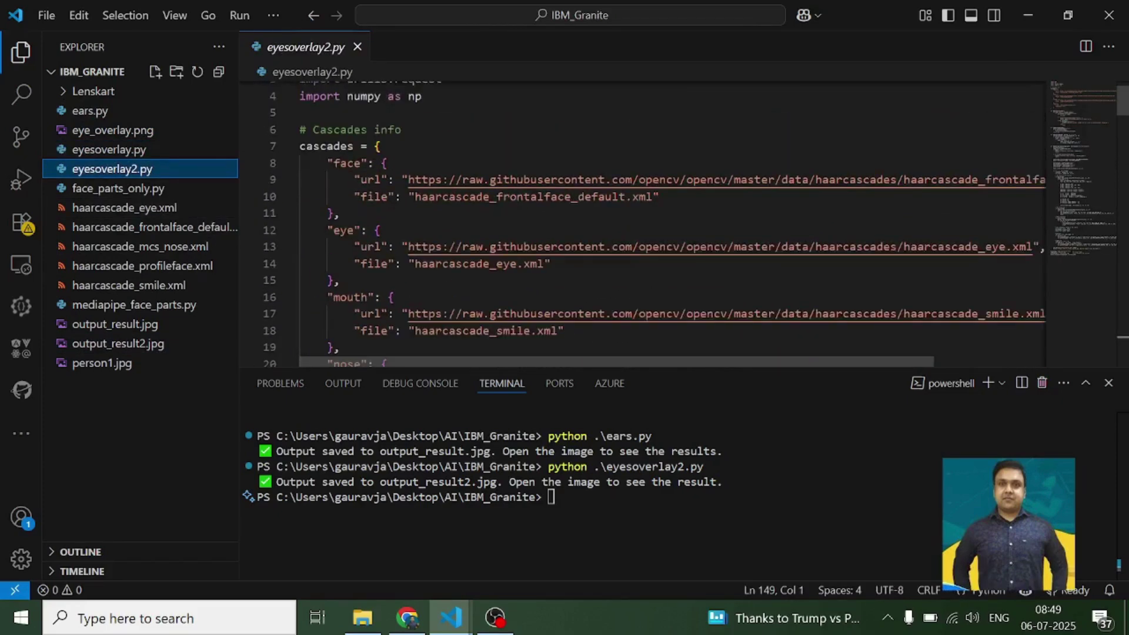
drag(299, 146, 299, 272)
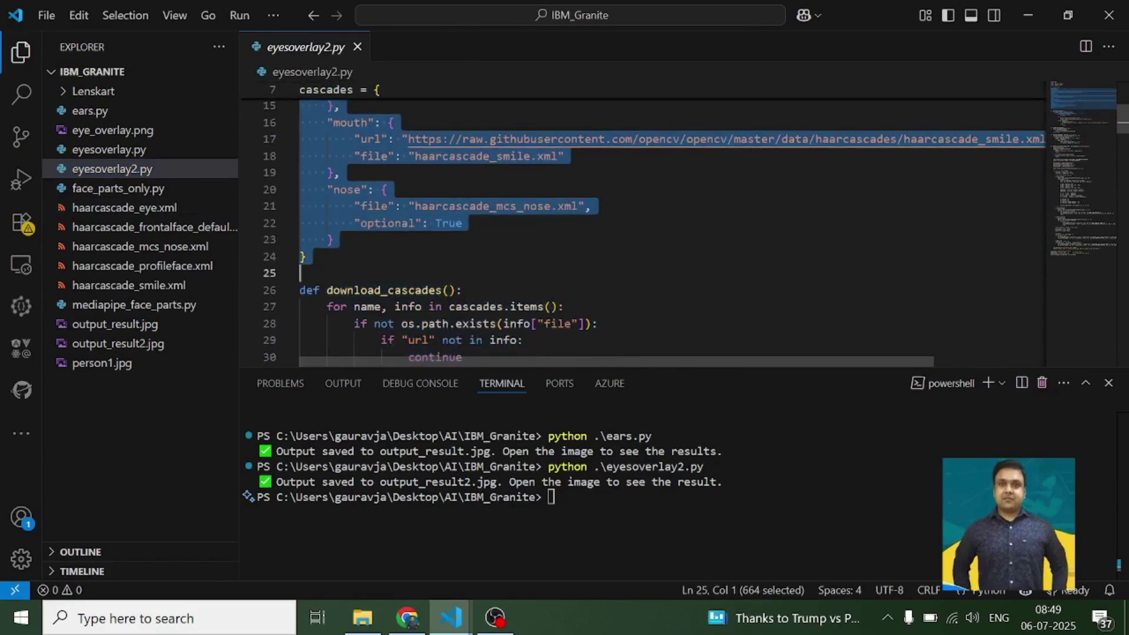
key(shift+Left)
scroll(644, 221, up, 3)
click(483, 154)
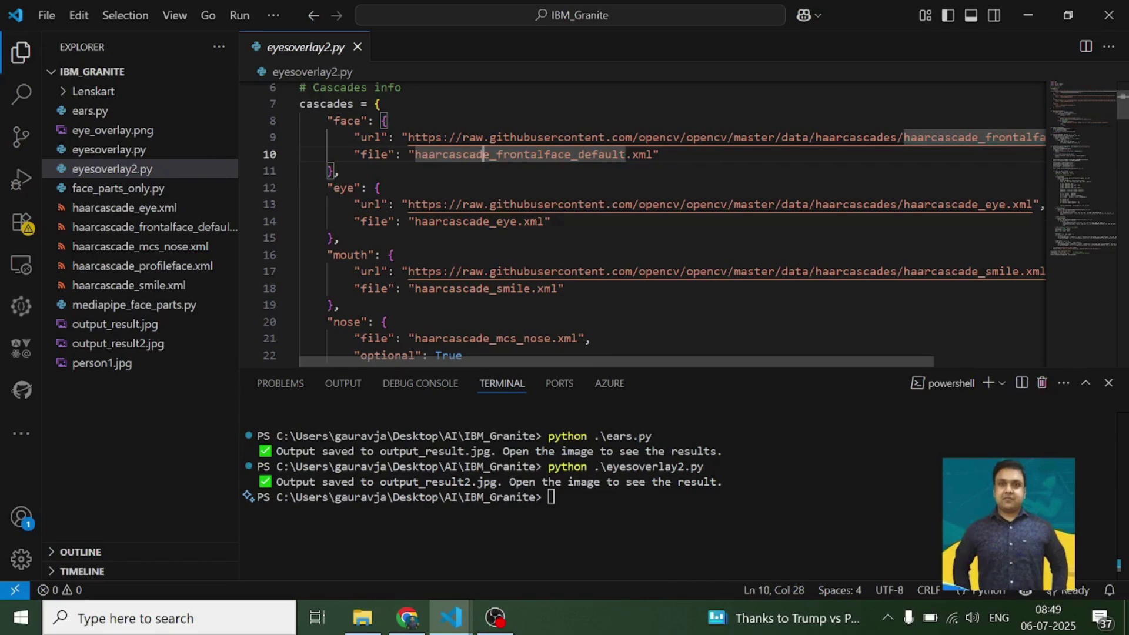
click(484, 222)
click(456, 289)
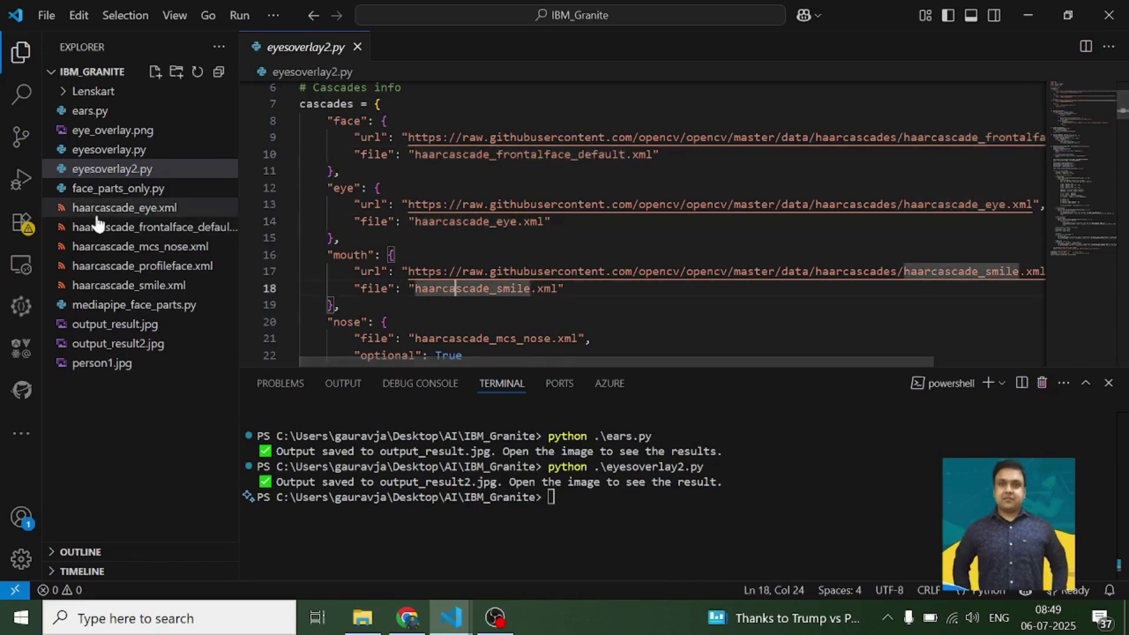
scroll(644, 221, down, 2)
scroll(644, 220, down, 4)
scroll(644, 221, down, 1)
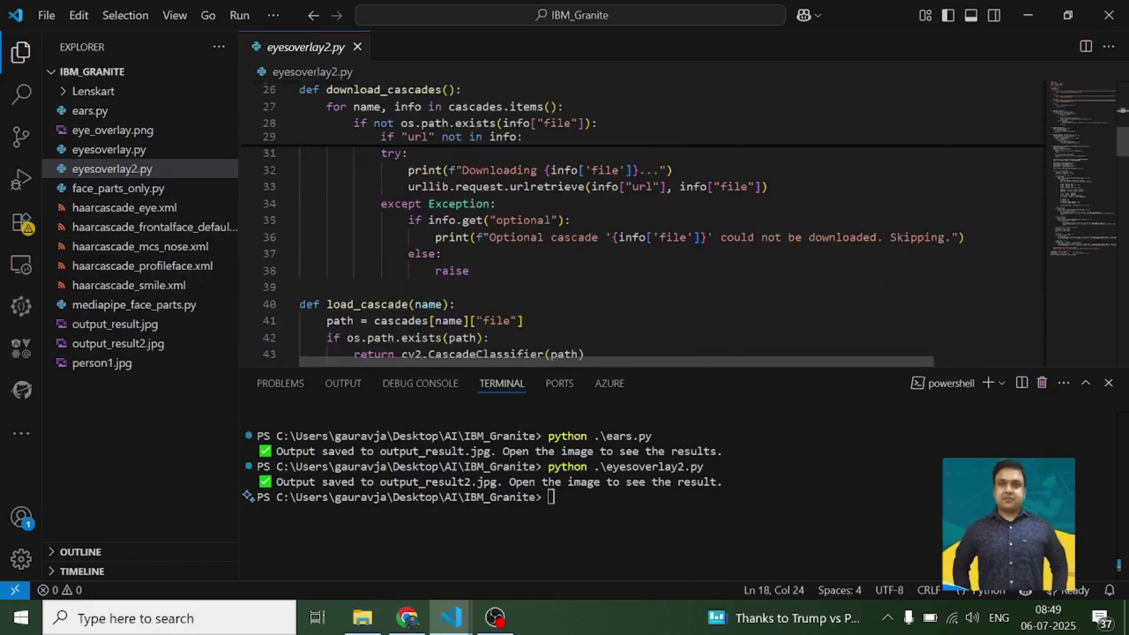
scroll(644, 221, down, 3)
scroll(644, 220, down, 2)
scroll(645, 220, down, 2)
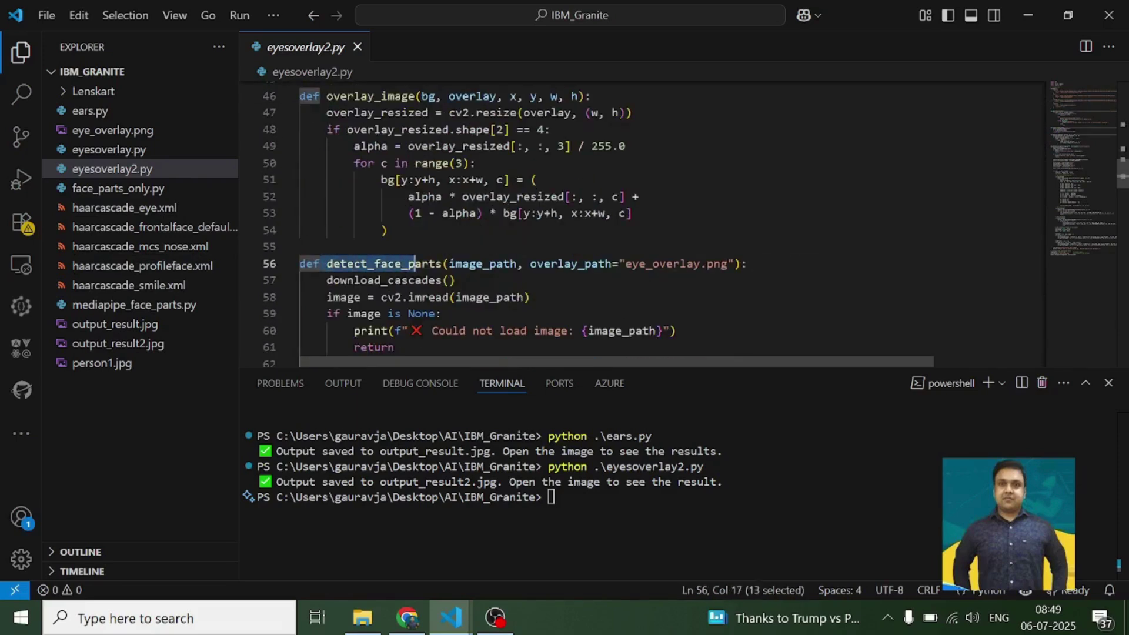
drag(320, 263, 463, 263)
scroll(463, 265, down, 2)
scroll(463, 263, down, 3)
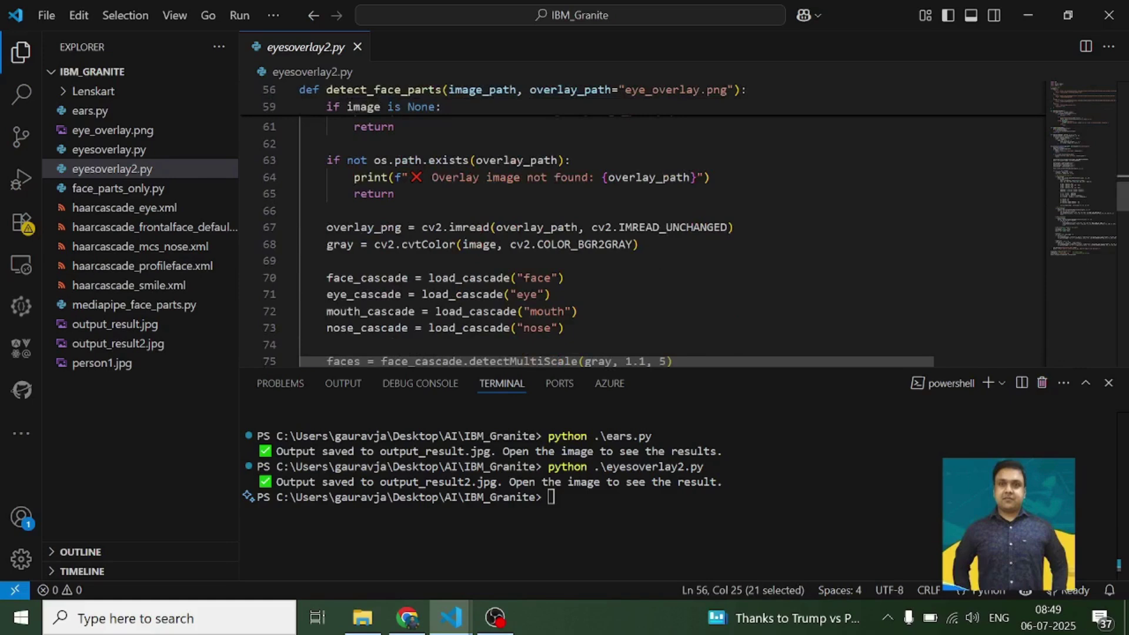
drag(314, 226, 408, 227)
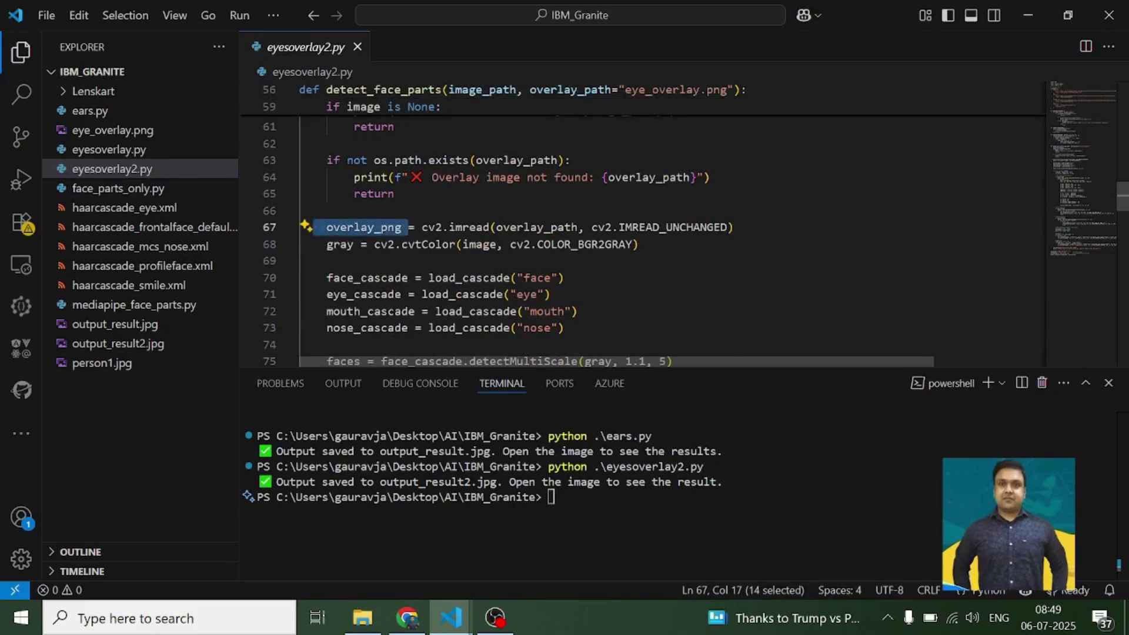
scroll(644, 221, down, 3)
scroll(644, 221, down, 1)
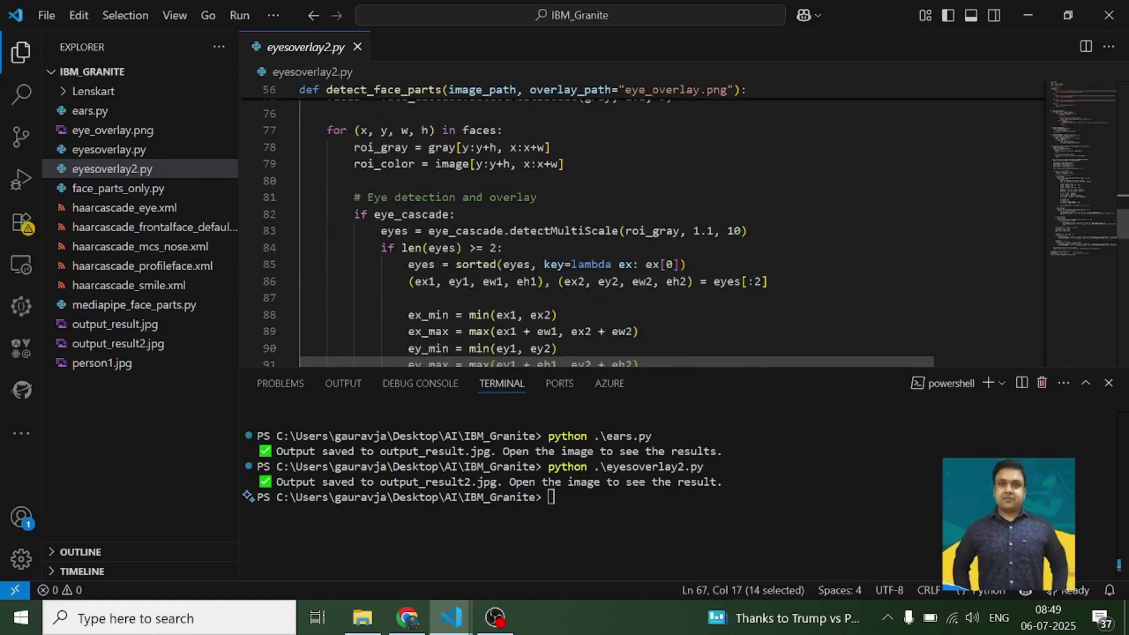
scroll(644, 221, down, 1)
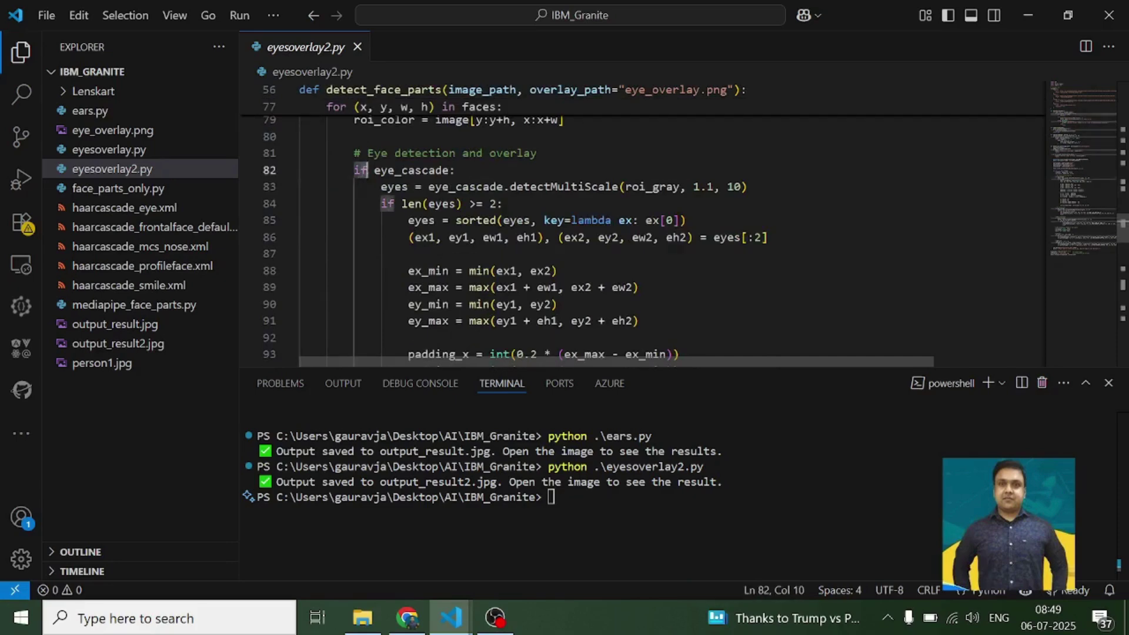
drag(302, 153, 490, 266)
scroll(492, 265, down, 2)
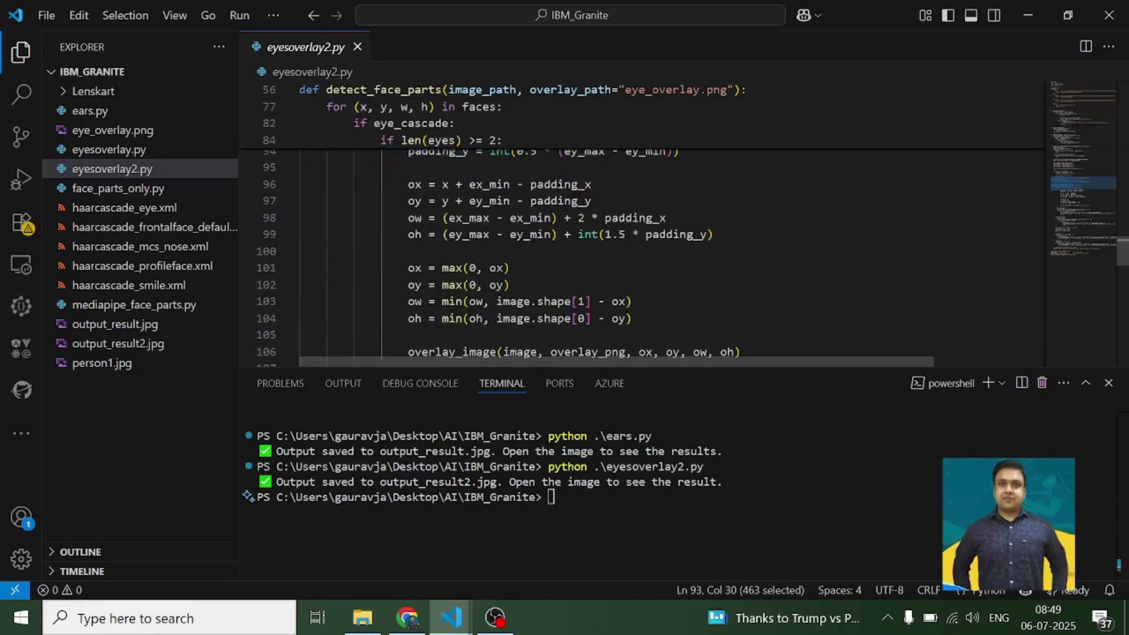
scroll(492, 265, down, 2)
scroll(644, 220, down, 2)
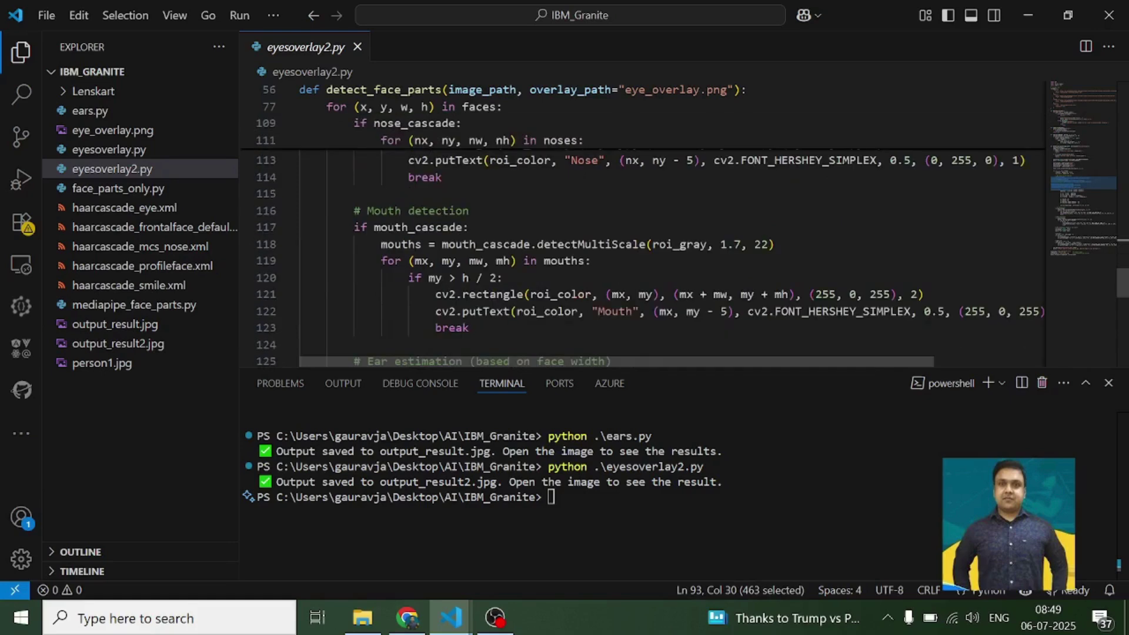
scroll(644, 221, down, 1)
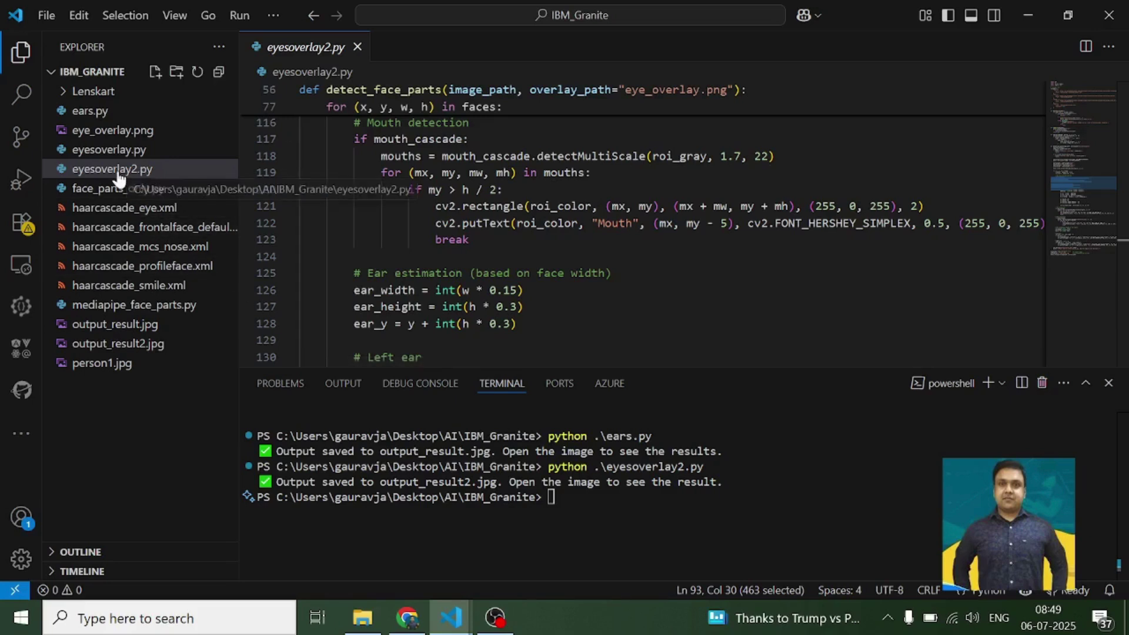
mouse_move(133, 228)
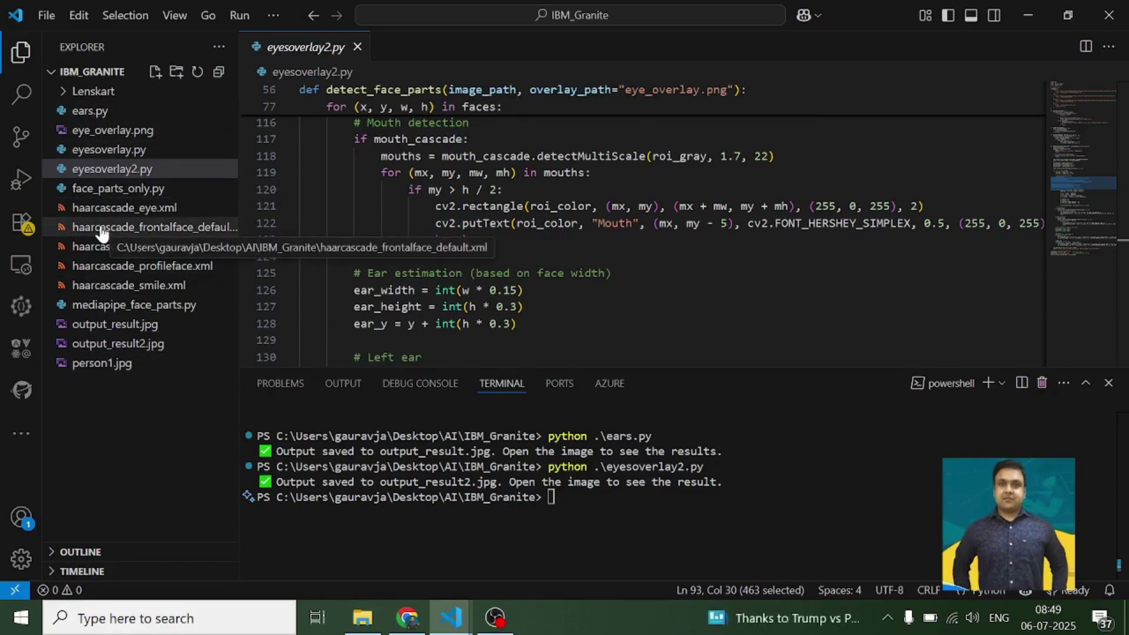
click(64, 92)
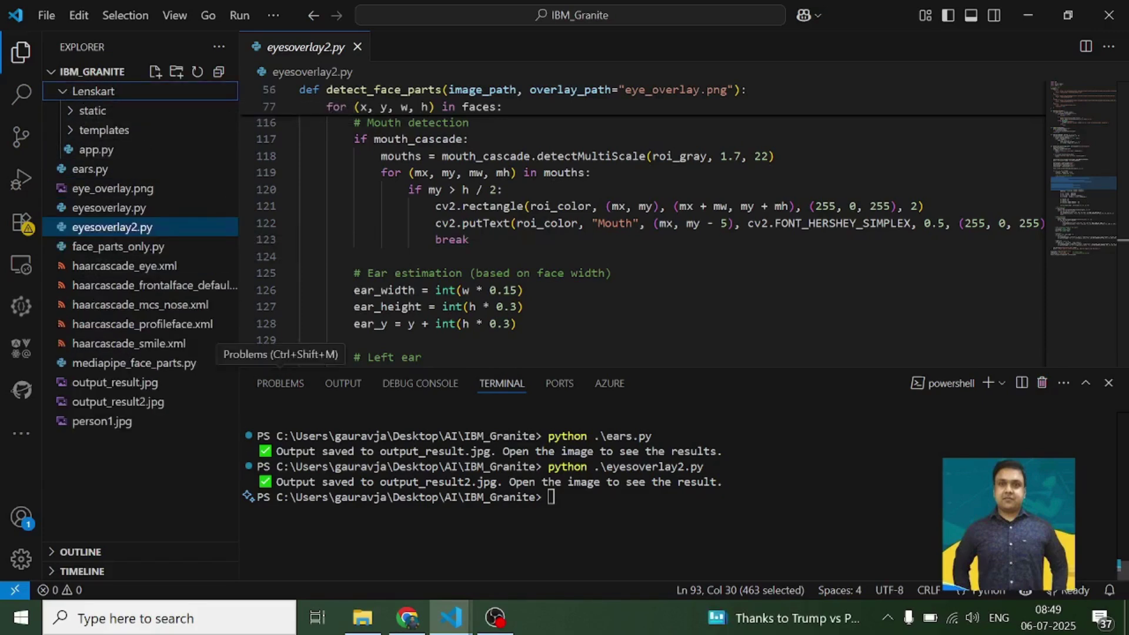
Stop the Lenskart Flask server and relaunch python .\app.py on 127.0.0.1:5000.
click(348, 524)
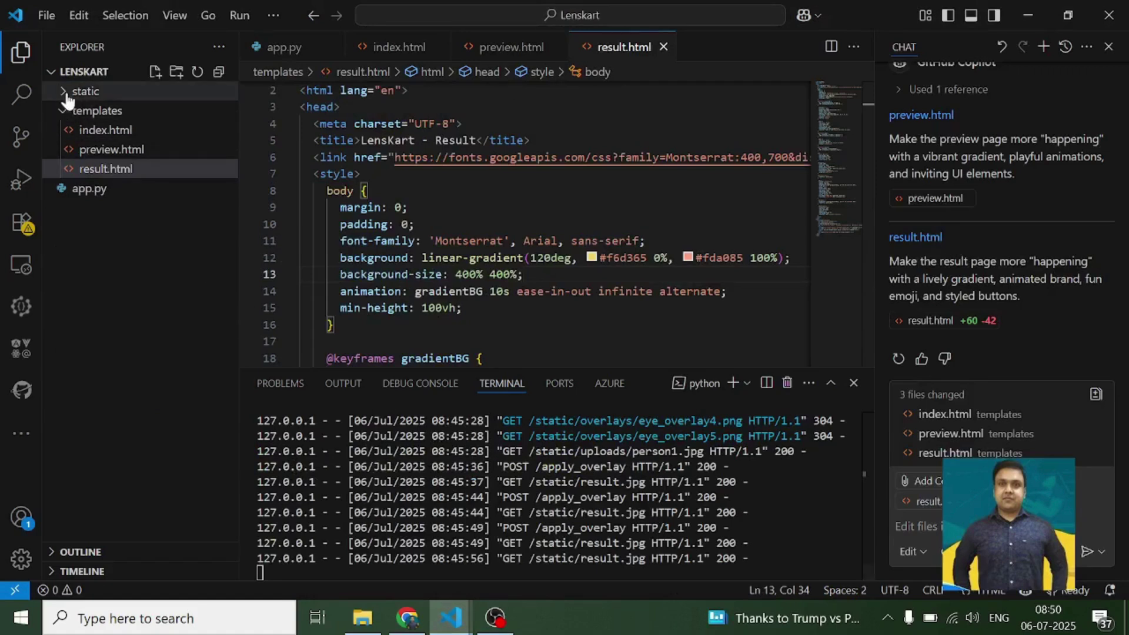
click(89, 111)
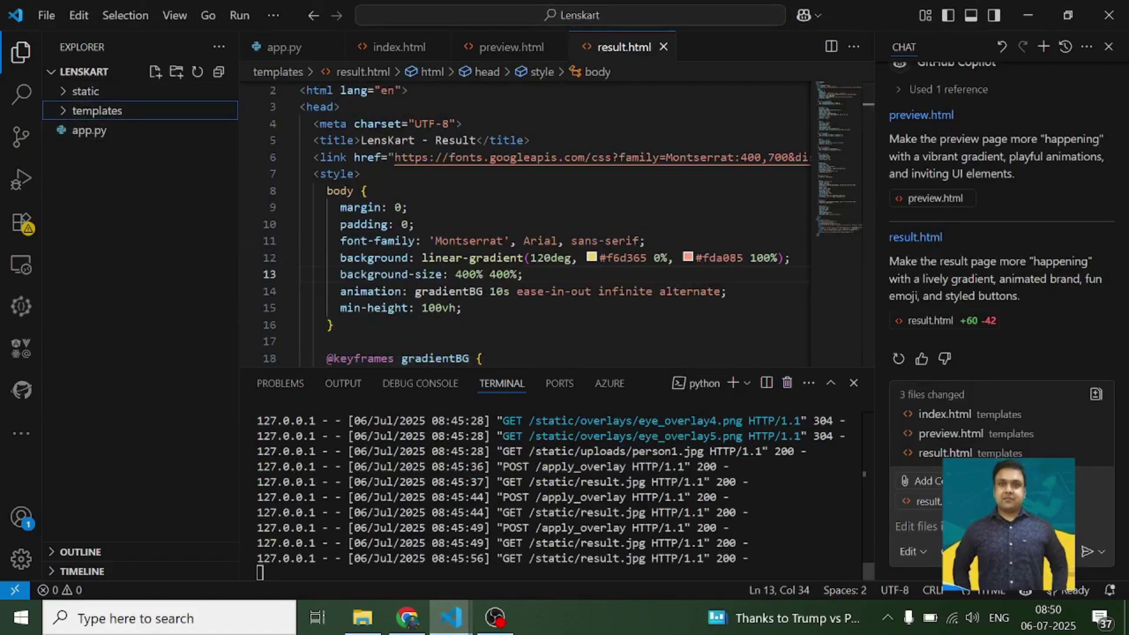
key(ctrl+grave)
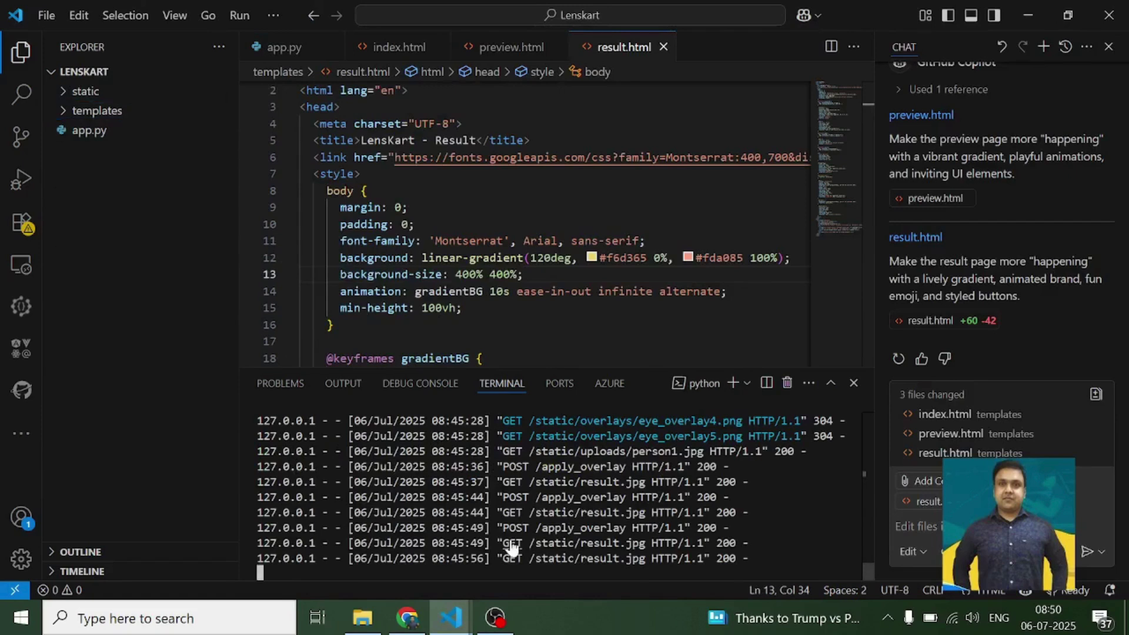
key(ctrl+c)
key(ctrl+c)
key(Up)
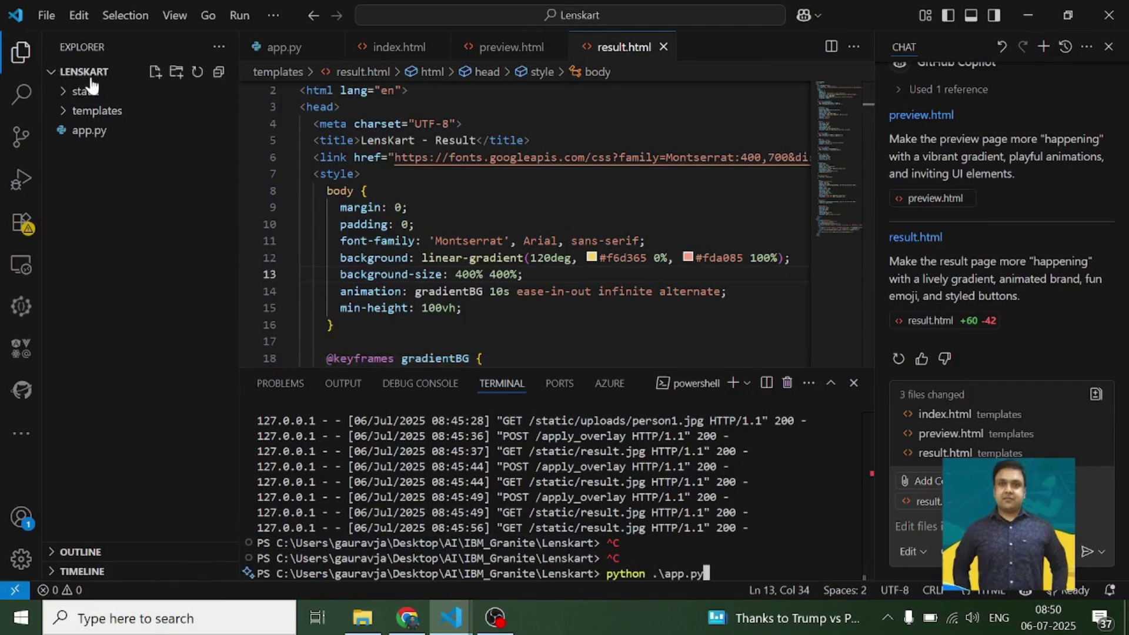
mouse_move(419, 384)
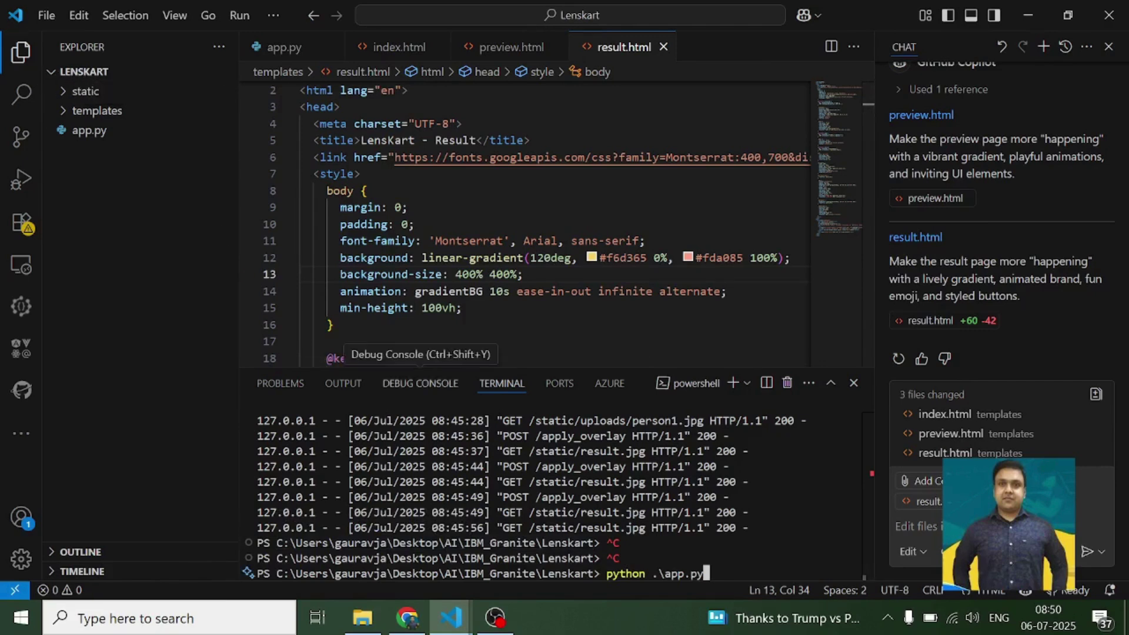
key(Return)
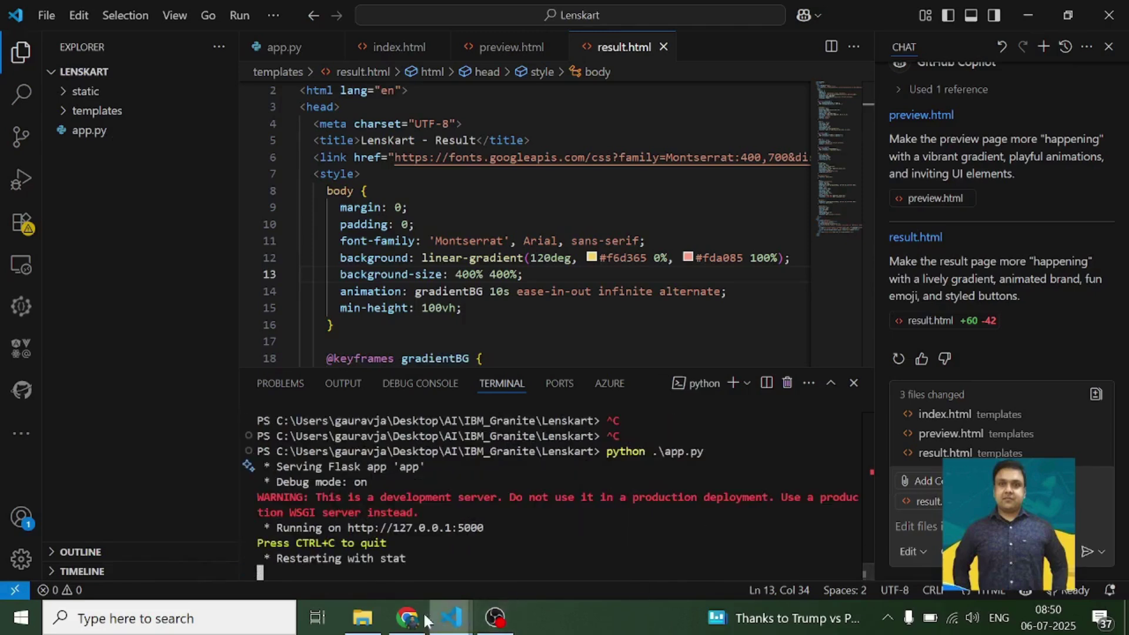
key(alt+Tab)
key(alt+Tab)
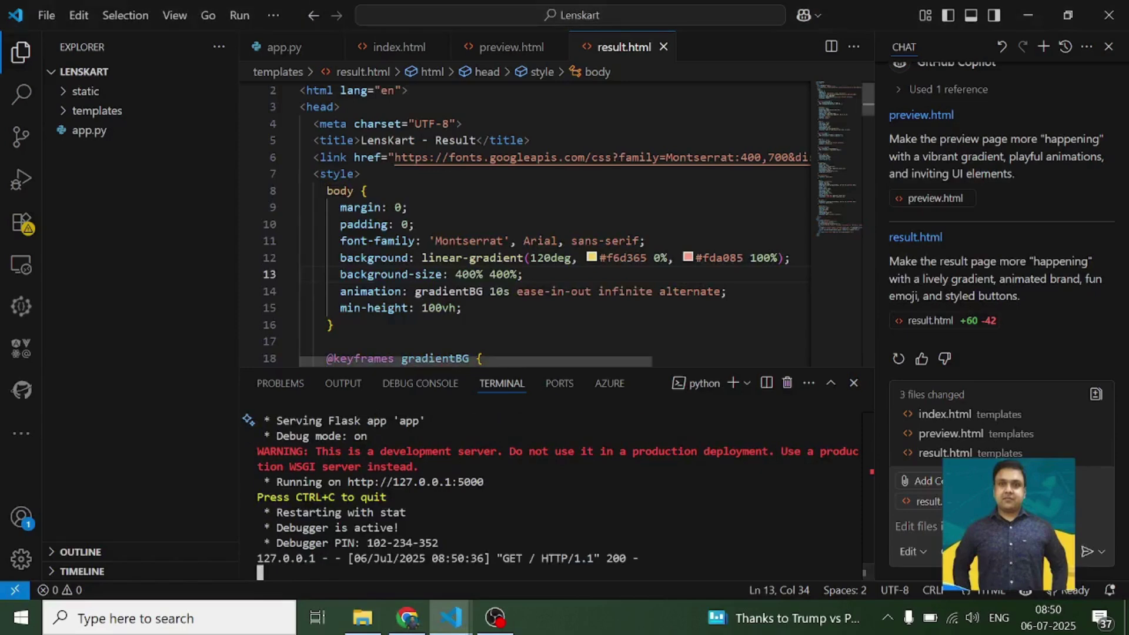
key(alt+Tab)
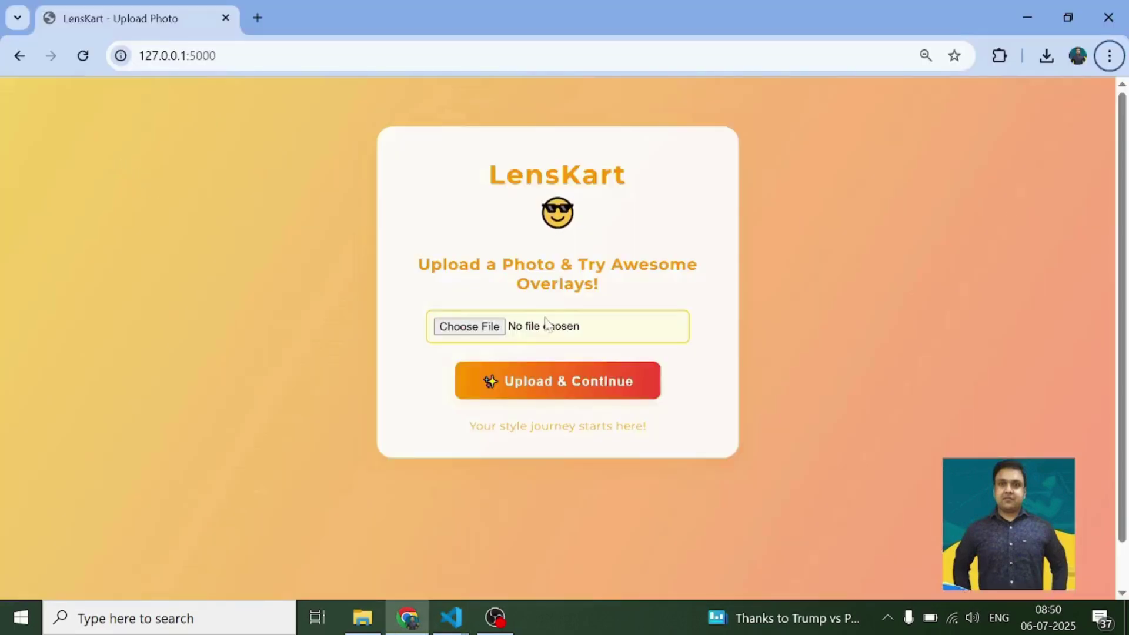
Upload person1.jpg and apply the third, dark-rimmed glasses overlay to it.
click(469, 331)
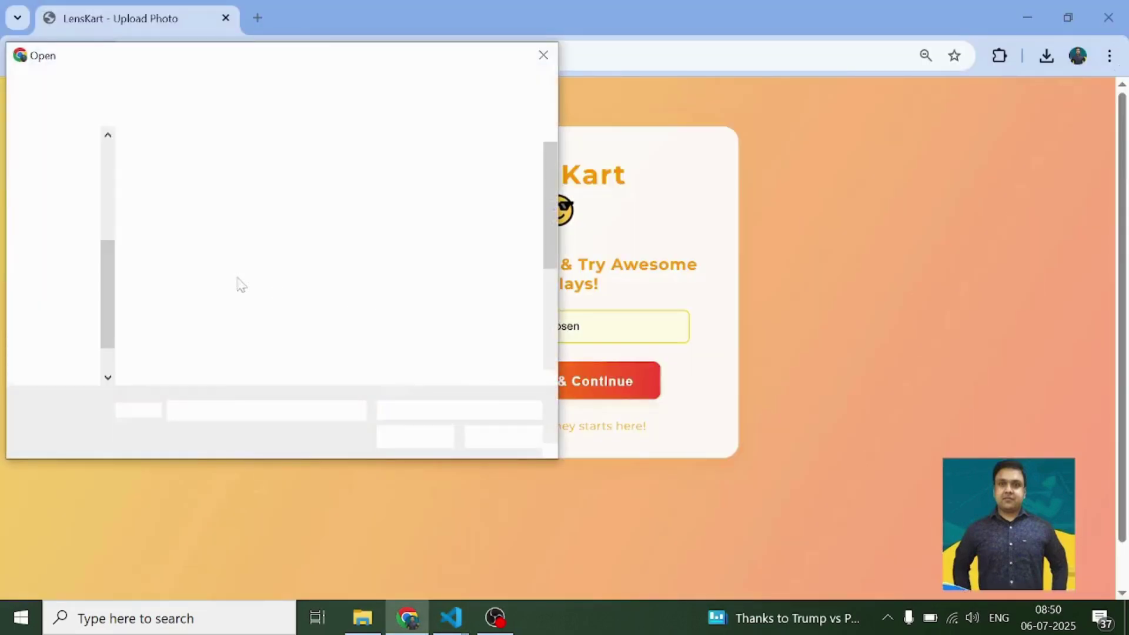
scroll(292, 353, down, 3)
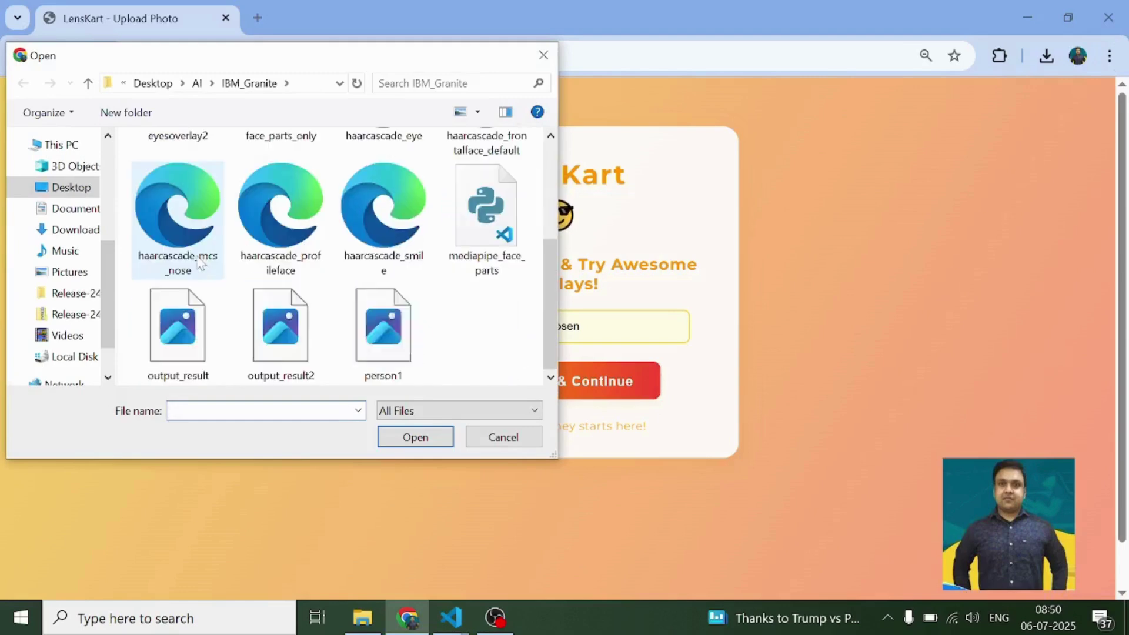
click(300, 358)
click(177, 351)
click(415, 353)
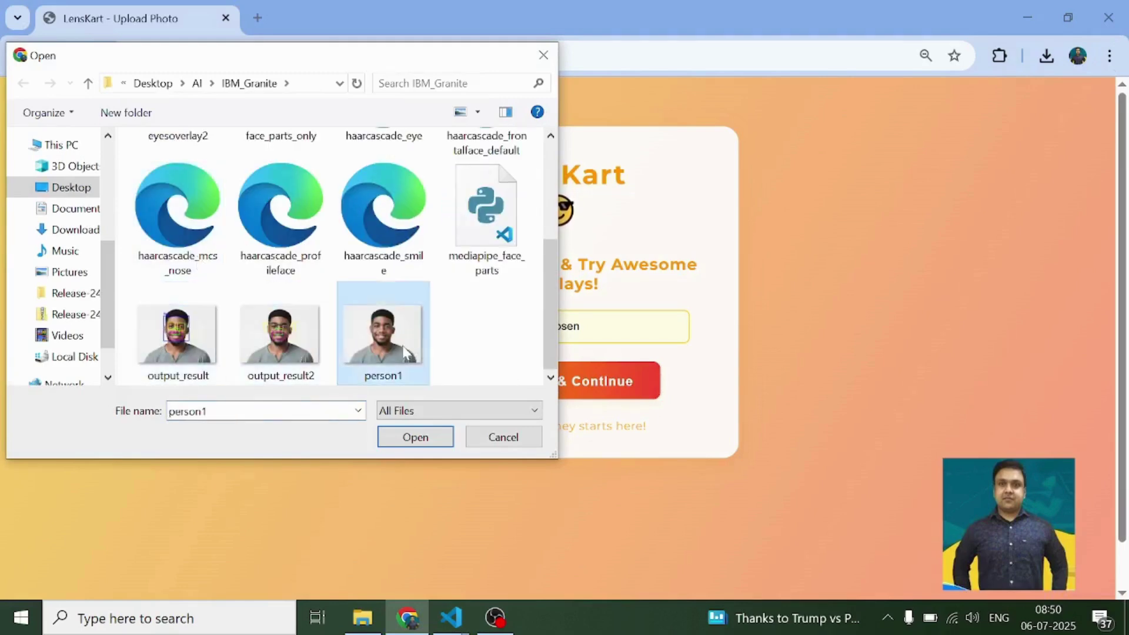
key(Escape)
click(532, 385)
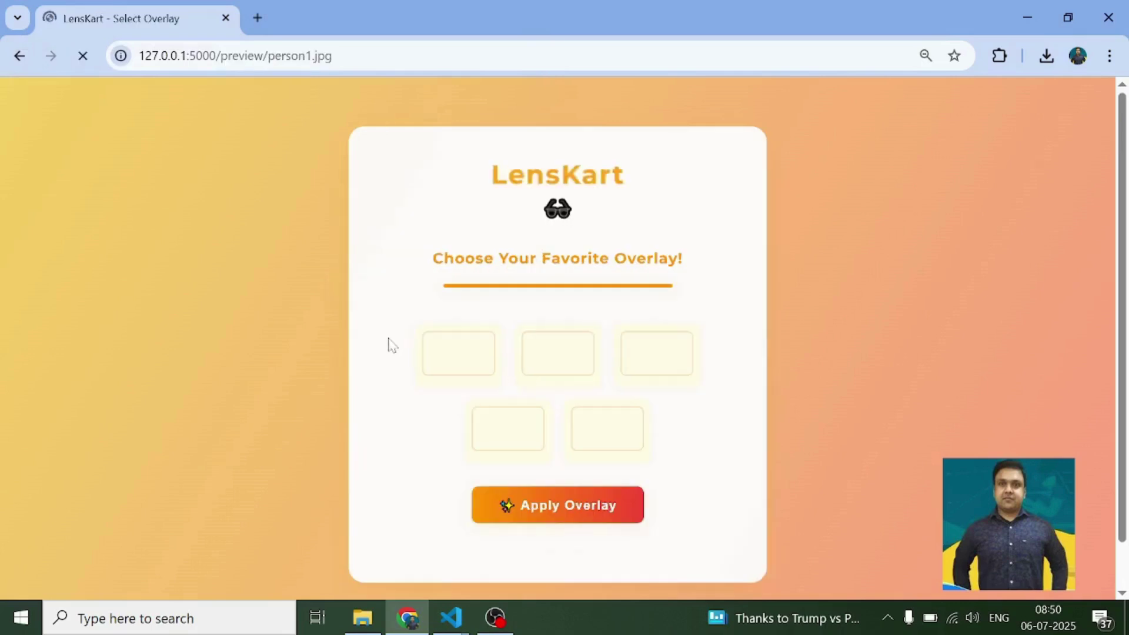
scroll(509, 336, down, 2)
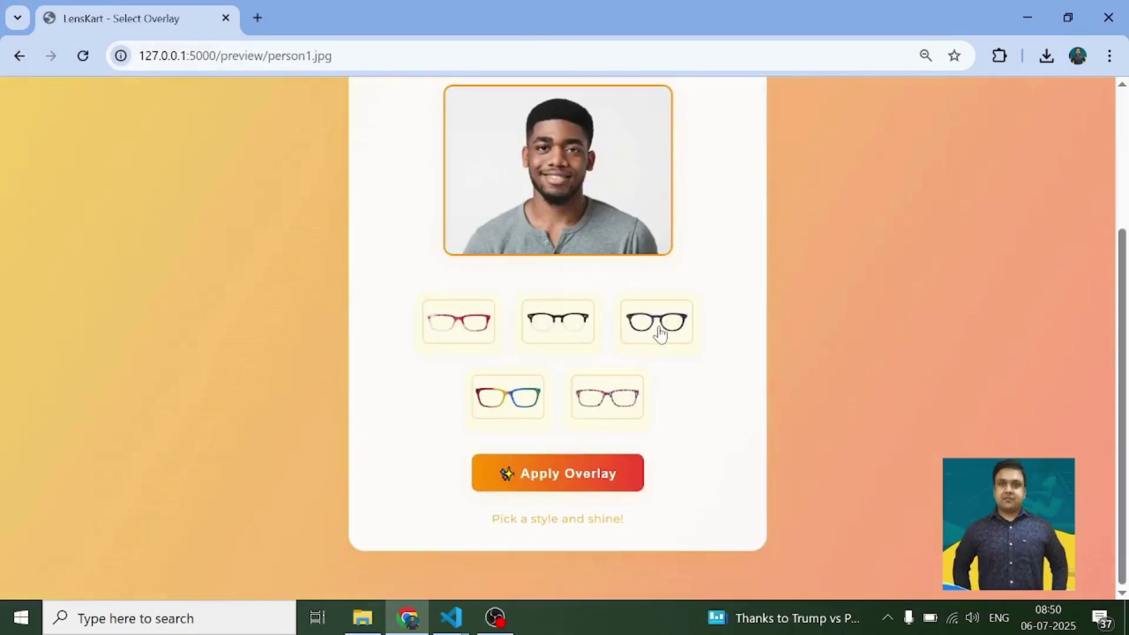
click(574, 476)
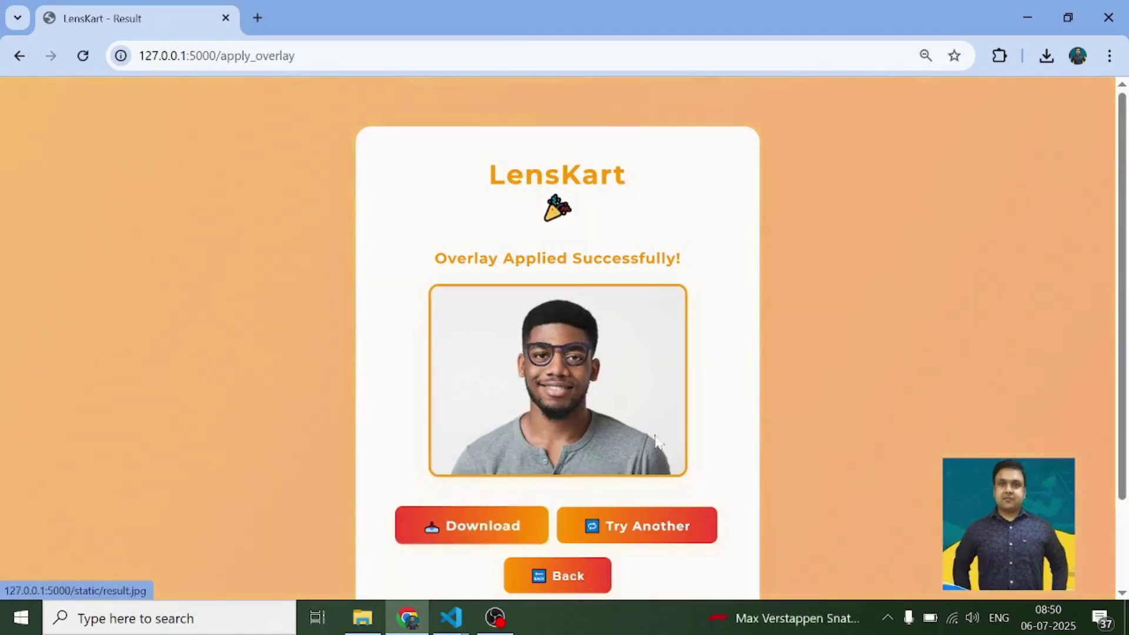
Download the glasses result image and save it to the Desktop.
click(569, 294)
scroll(127, 155, up, 3)
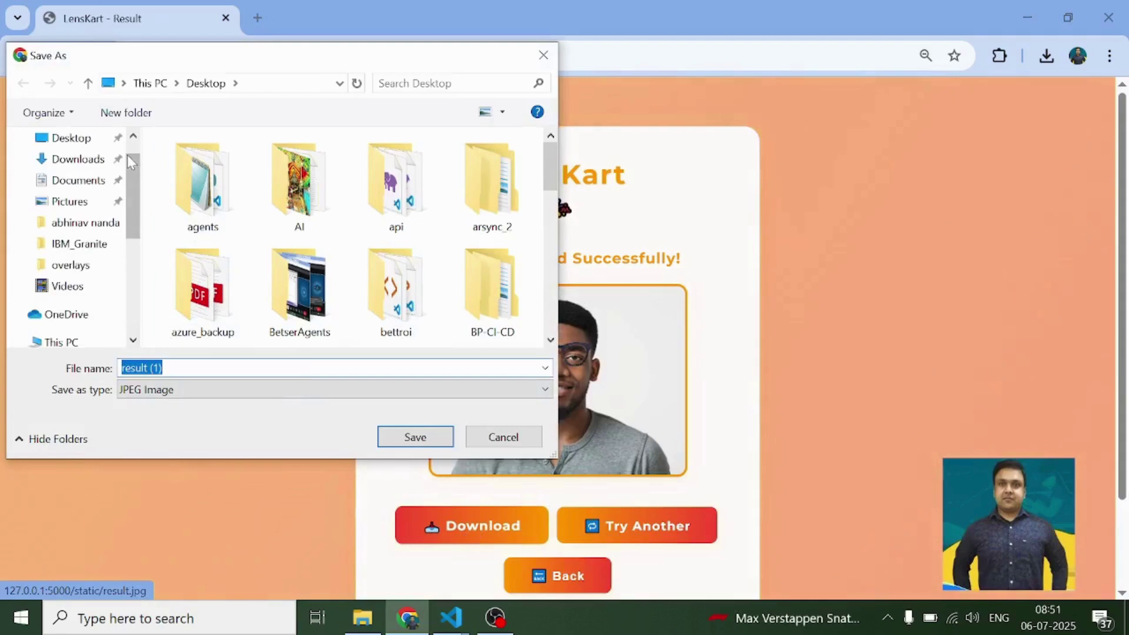
scroll(130, 176, up, 2)
click(75, 174)
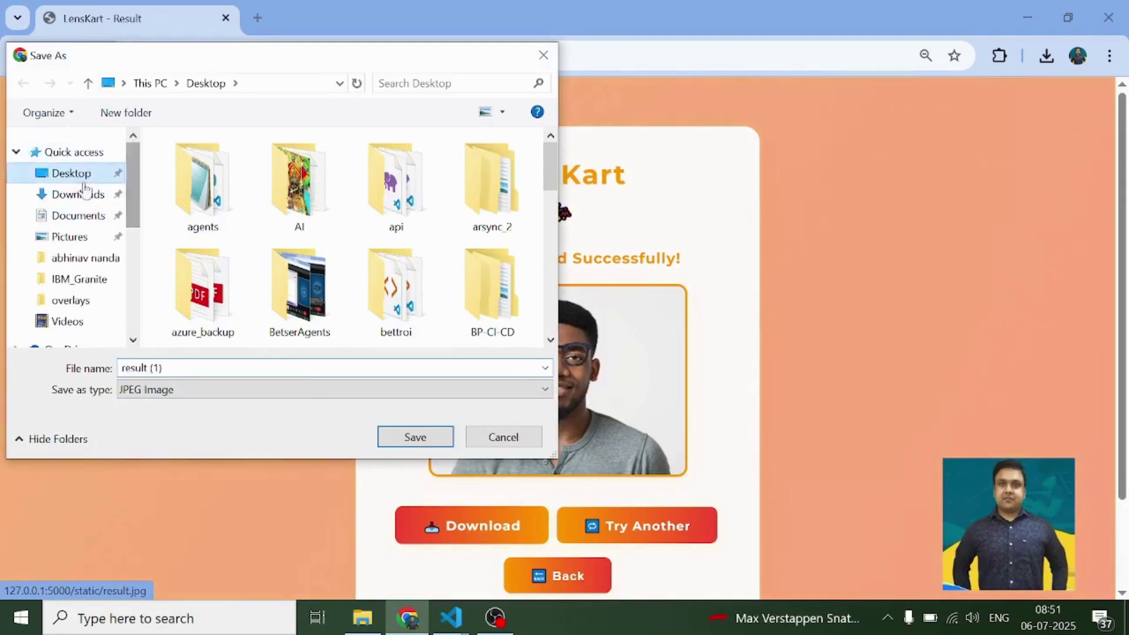
click(391, 440)
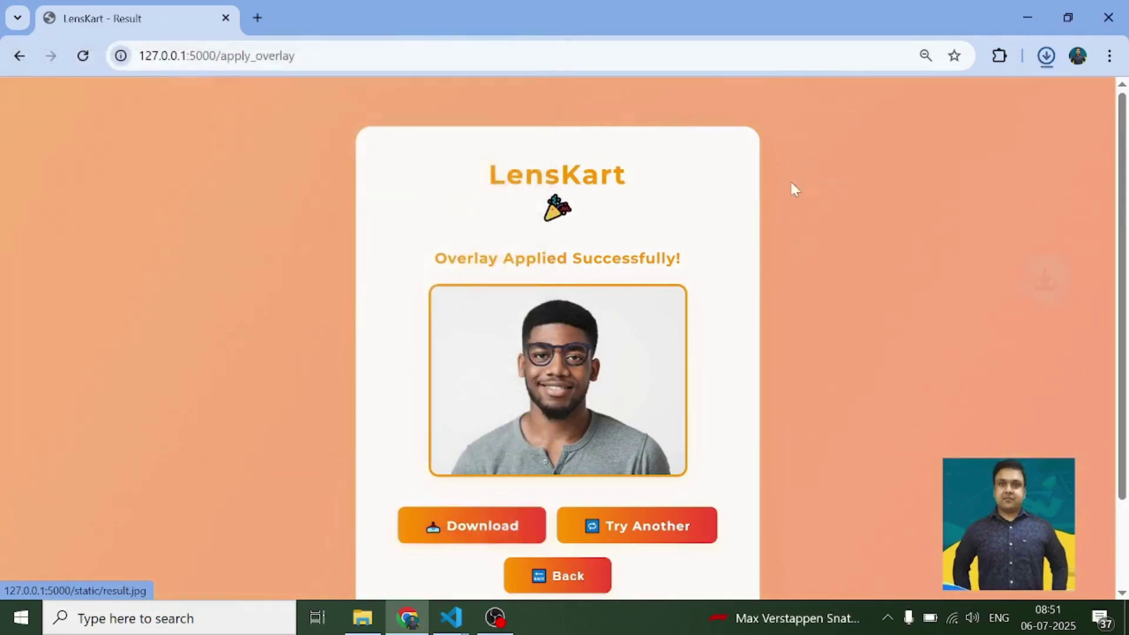
View result (1).jpg from Chrome's downloads in Photos, then close the viewer.
click(1047, 56)
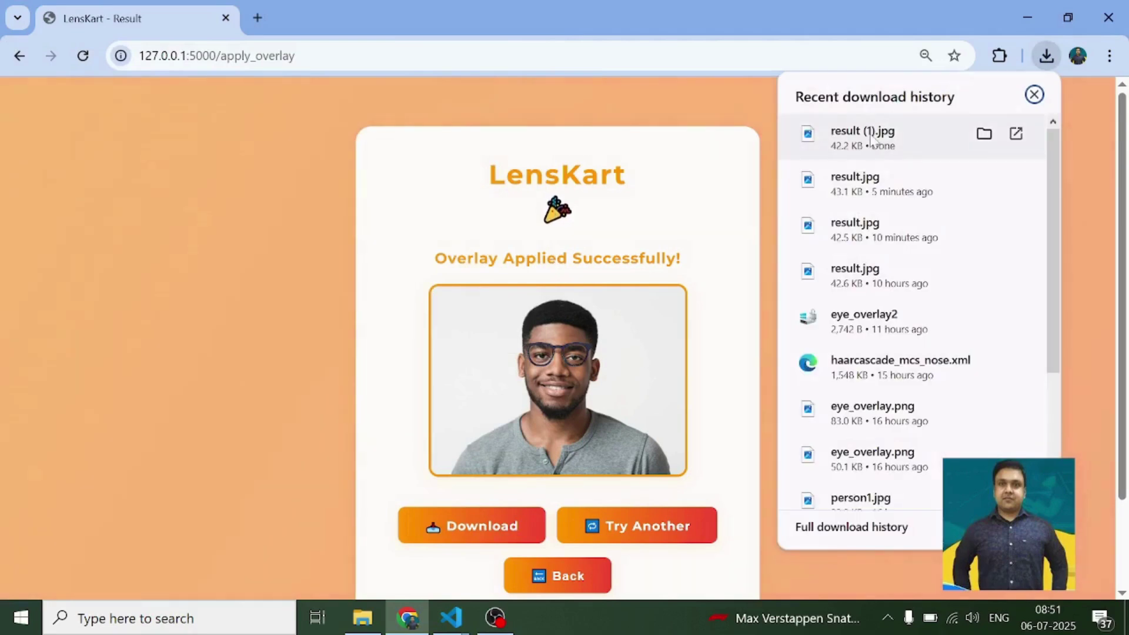
click(863, 136)
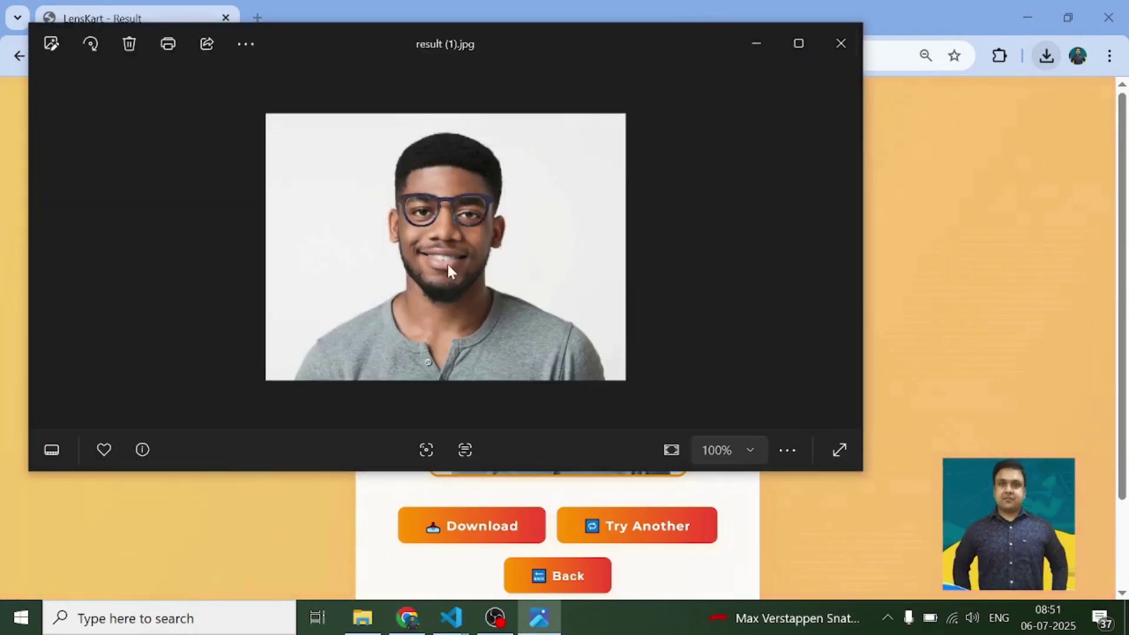
scroll(447, 264, up, 3)
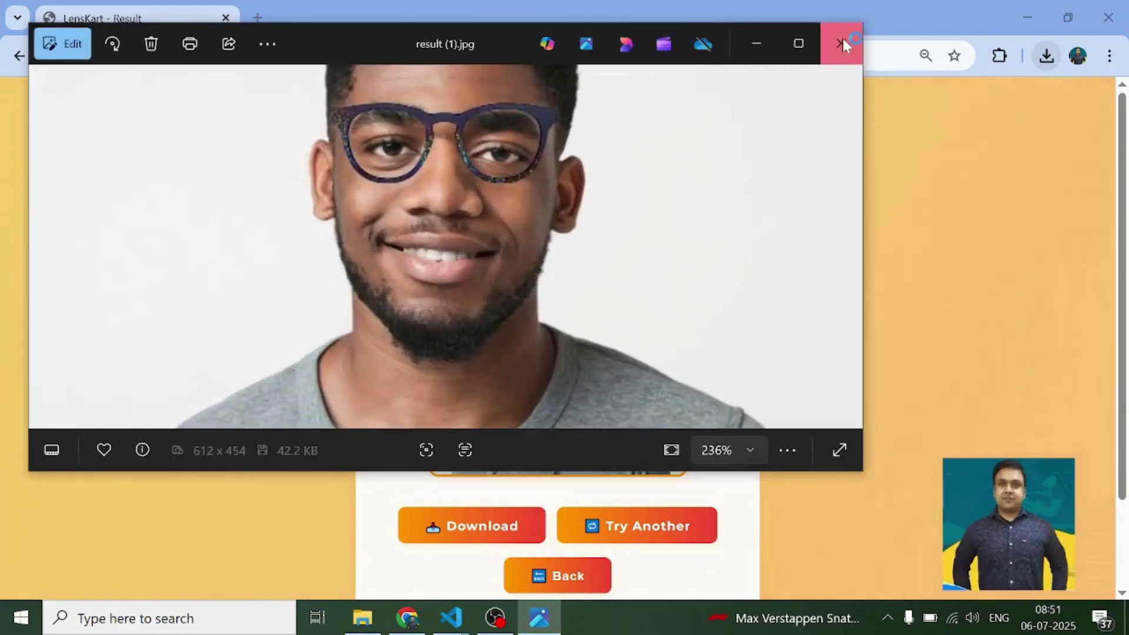
click(841, 43)
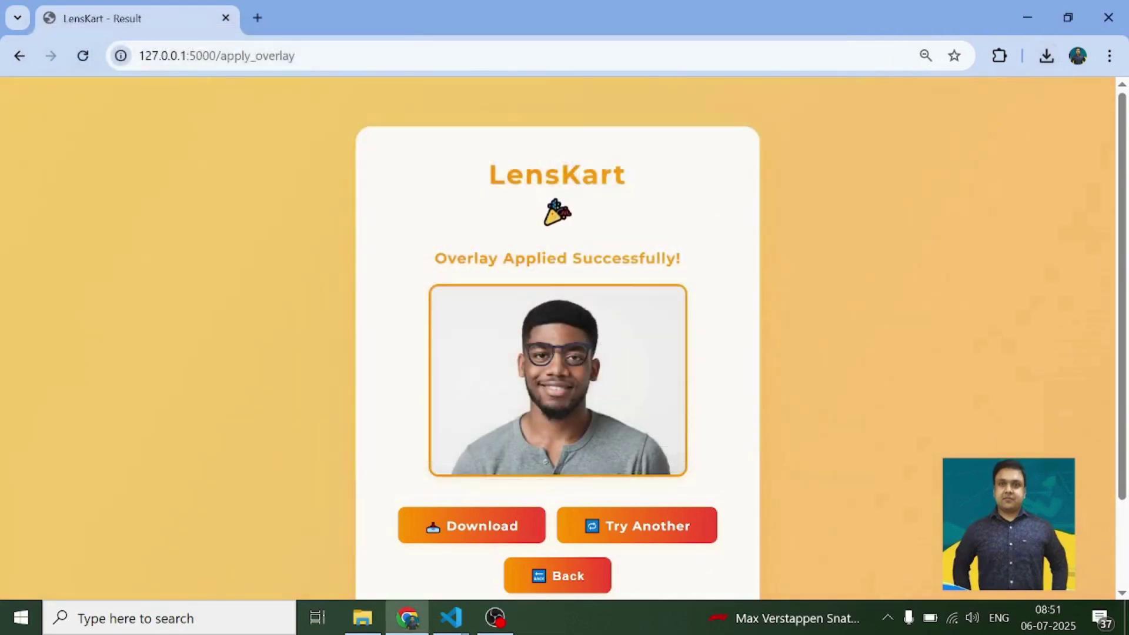